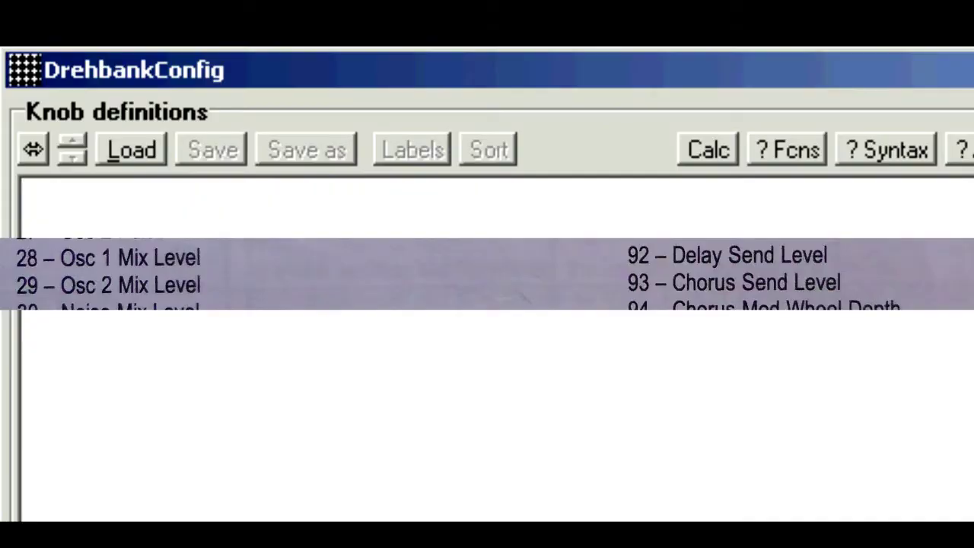
- Enter the knob 1, bank 1 line labelled 'Mix 1' sending CC 28, commented 'osc1 mix level'
text(-la 'Mix l' -bn l)
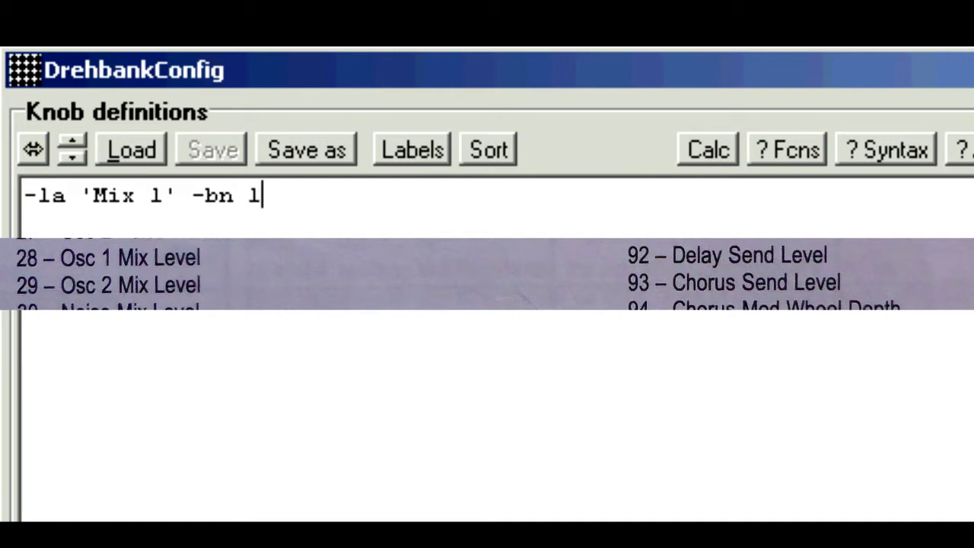
text( -kn l )
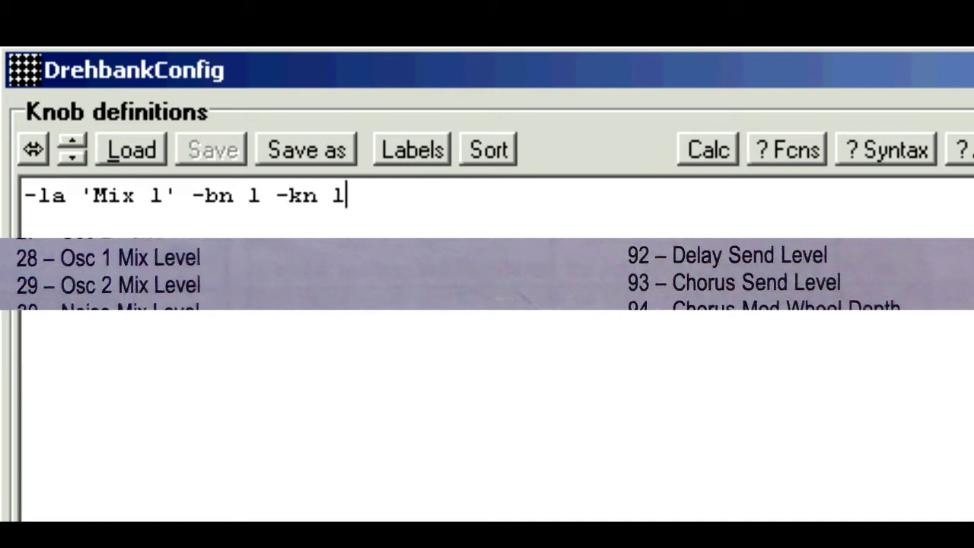
text(-fu )
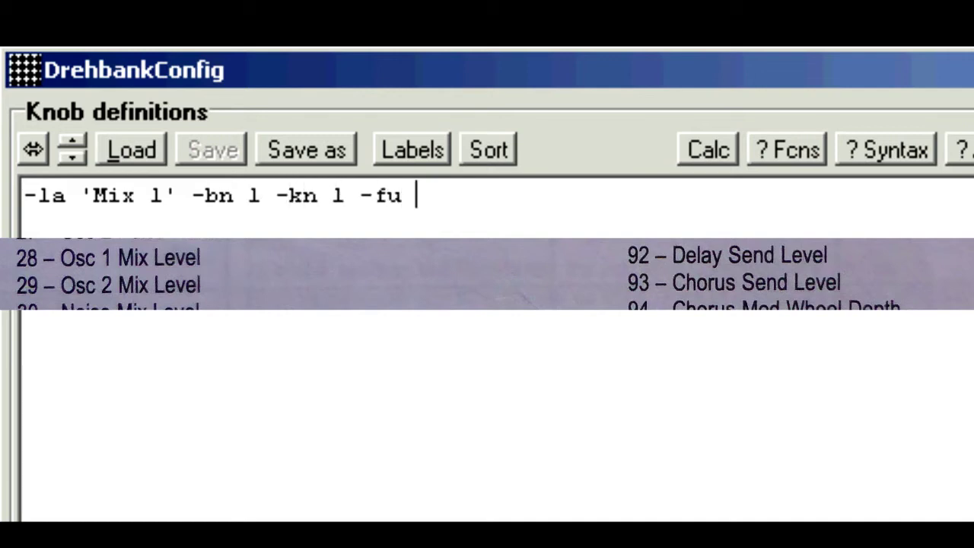
text(CC -cc )
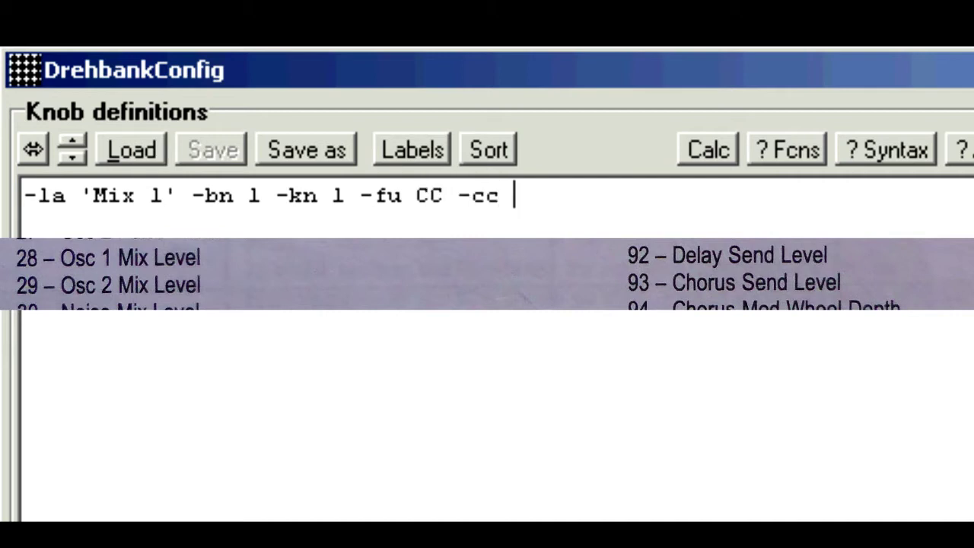
text(28 ; osc)
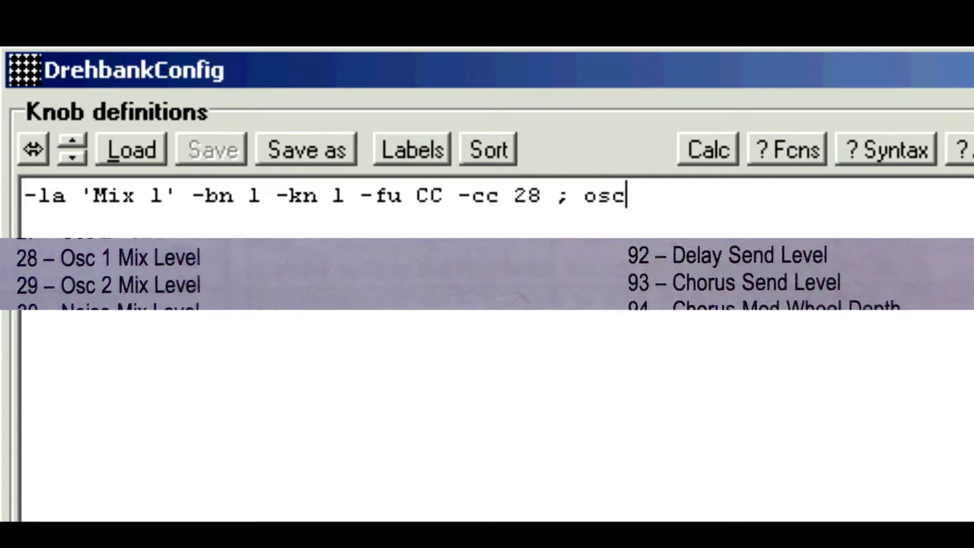
text(1 mix level)
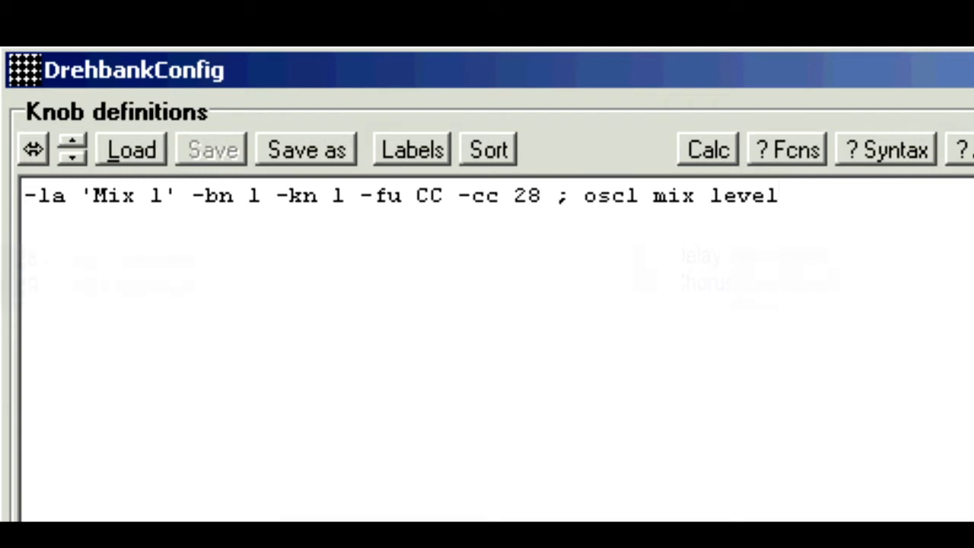
- Add copied lines for Mix 2 and Mix 3, setting their labels and knob numbers to 2 and 3
key(Return)
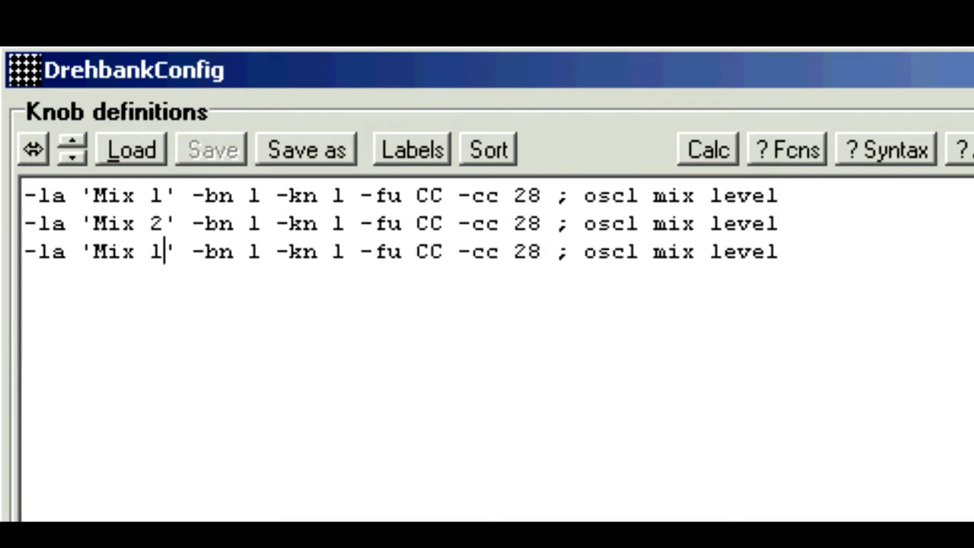
key(BackSpace)
text(3)
key(Up)
key(Right)
key(Right)
key(Right)
key(Right)
key(Right)
key(Right)
key(Right)
key(Right)
key(Right)
key(Right)
key(Right)
key(Right)
key(Right)
key(BackSpace)
text(2)
key(Down)
key(BackSpace)
text(3)
- Change the controller numbers on the Mix 2 and Mix 3 lines to 29 and 33
key(Right)
key(Right)
key(Right)
key(Right)
key(Right)
key(Right)
key(Right)
key(Right)
key(Up)
key(Right)
key(Right)
key(Right)
key(Right)
key(Right)
key(Right)
key(BackSpace)
text(9)
key(Down)
key(BackSpace)
key(BackSpace)
text(33)
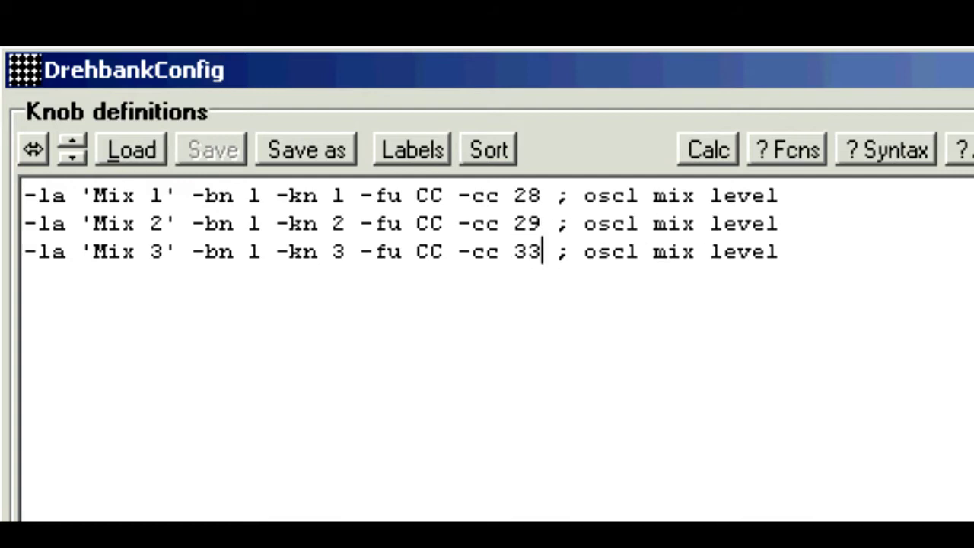
key(Right)
key(Right)
key(Right)
key(Right)
key(Right)
key(Right)
key(Right)
- Update the comments on the two new lines to osc2 and osc3
key(Up)
key(BackSpace)
text(2)
key(Down)
key(BackSpace)
text(3)
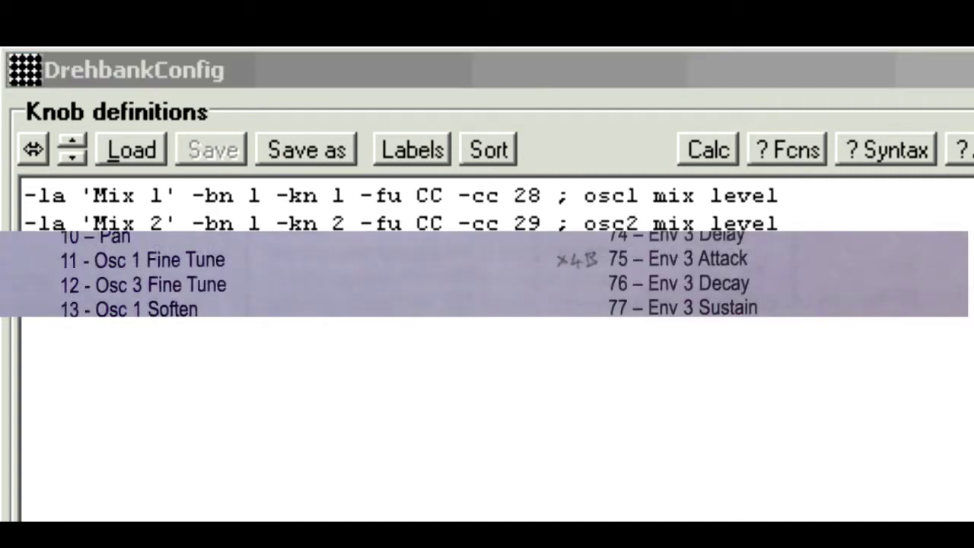
click(55, 327)
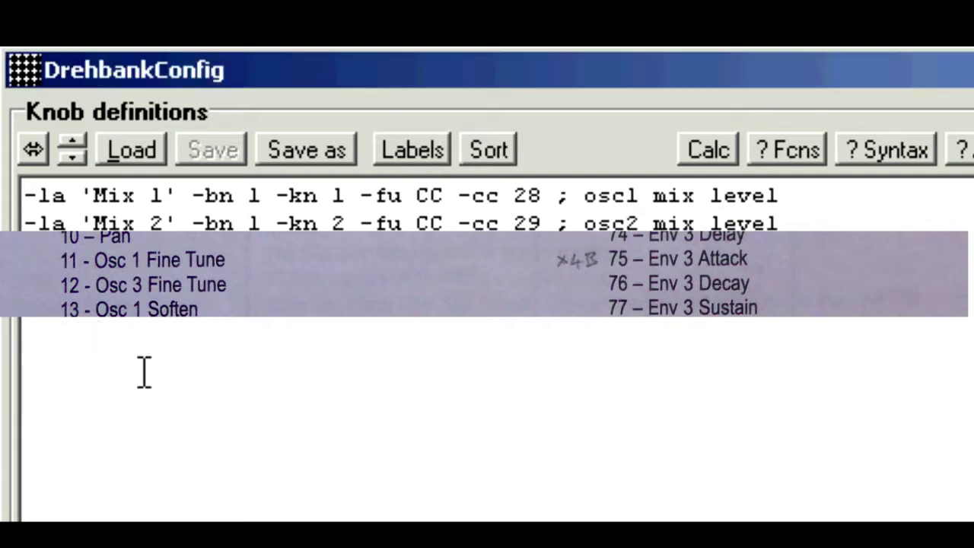
- Paste the Tune 1–3 definitions for knobs 49–51 (controllers 11, 23, 12) and preview the knob labels
text(-la 'Tune 2' -bn1 -kn50 -fu CC -cc 23 ;osc2 fine tune -la 'Tune 3' -bn1 -kn51 -fu CC -cc 12 ;osc3 fine tune)
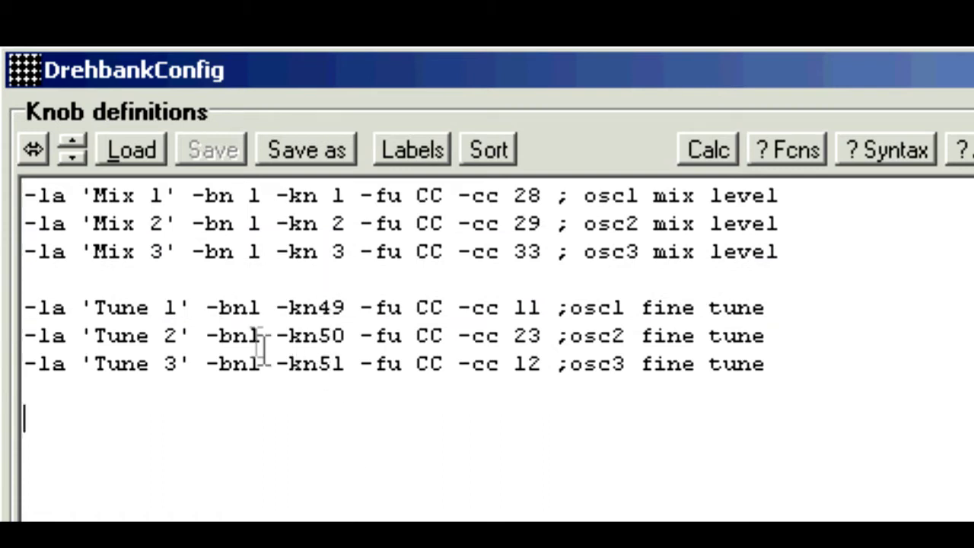
click(410, 153)
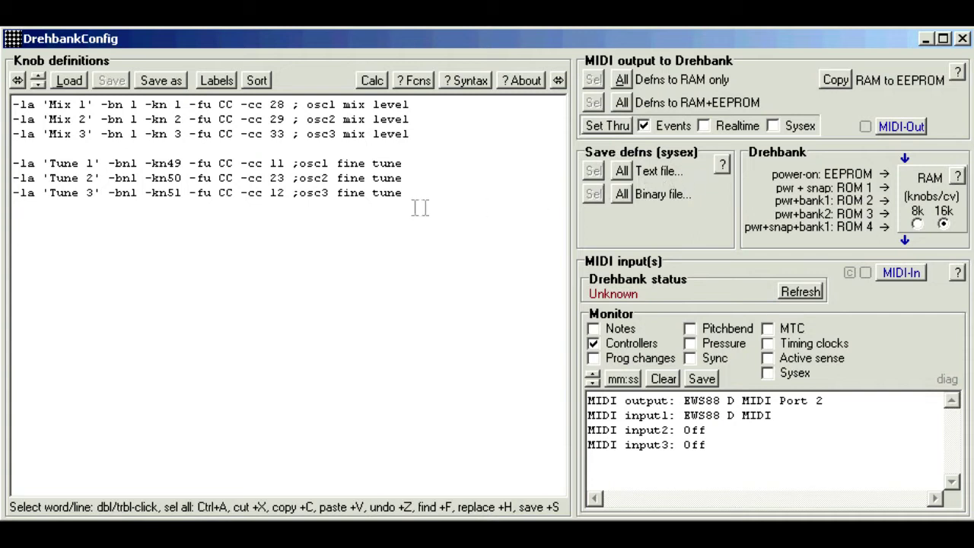
- Select the Tune 2 and Tune 3 lines and send only them to RAM with Sel
drag(121, 179, 190, 190)
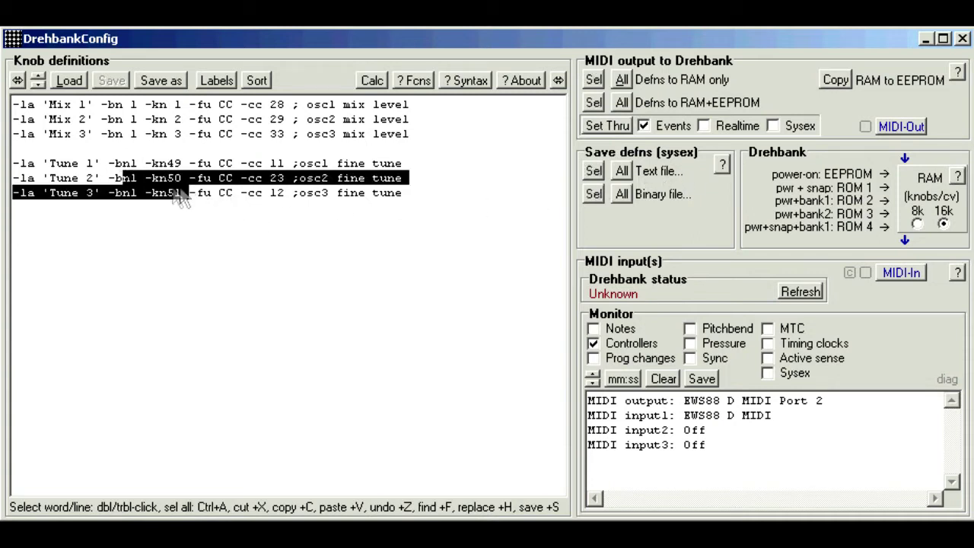
click(594, 80)
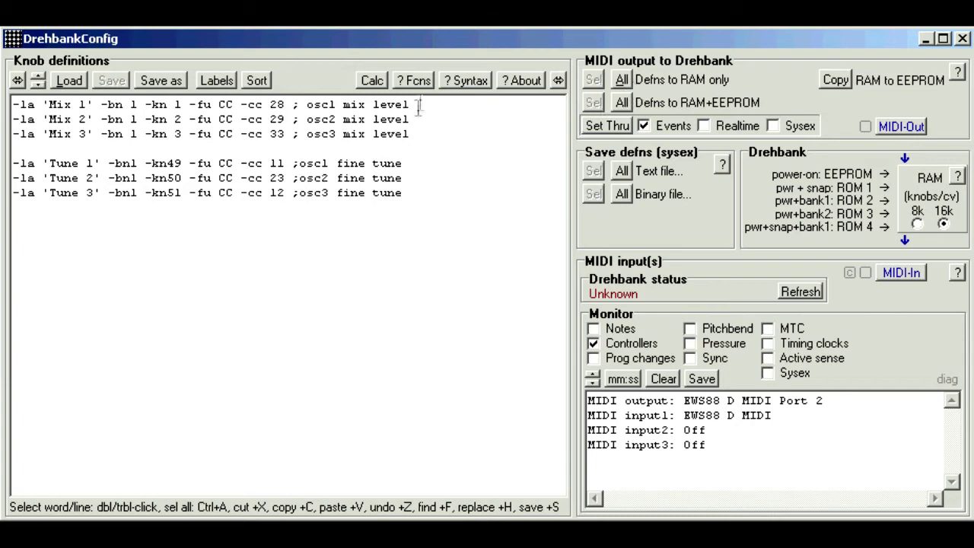
- Show the Function syntax help for Off and type '-bn1 -kn20 -fu Off' on a new line
click(414, 82)
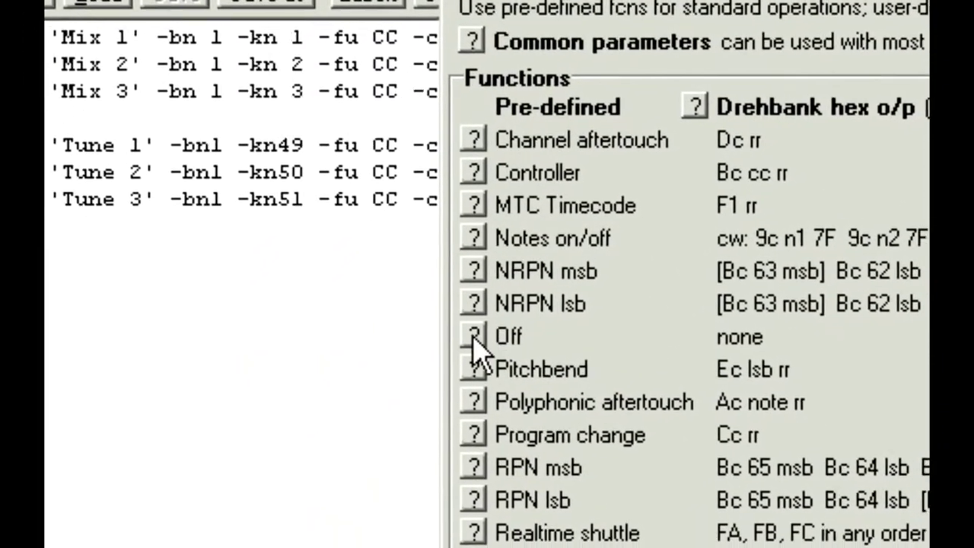
click(474, 338)
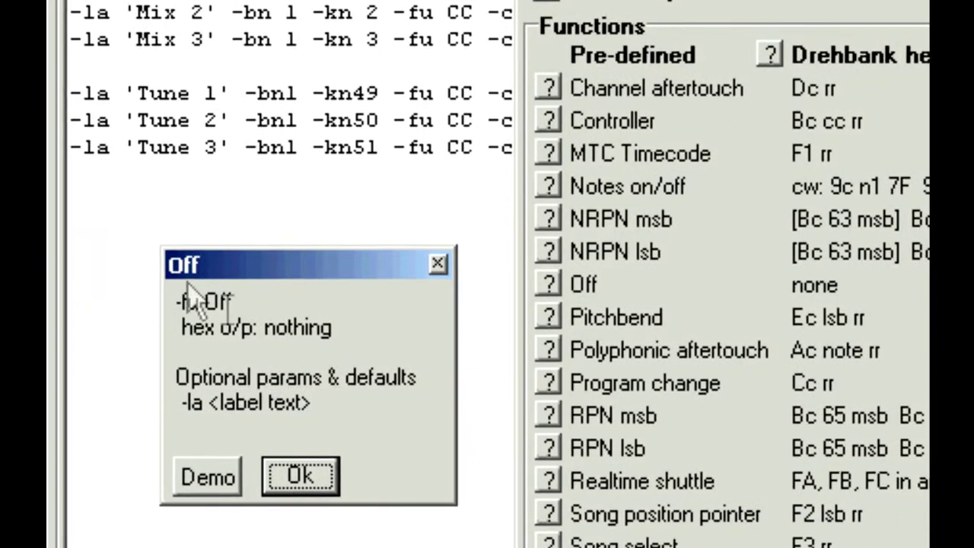
click(98, 191)
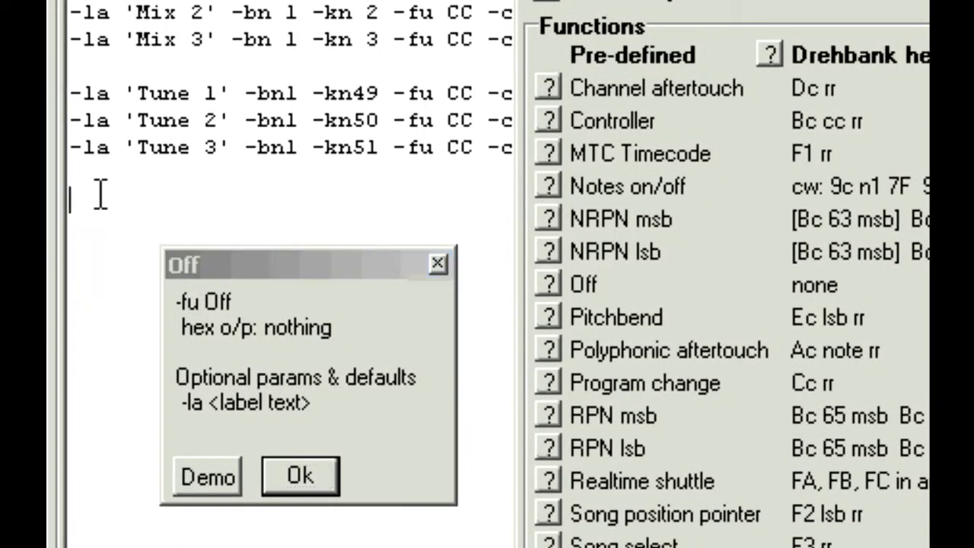
text(-bn1 -kn)
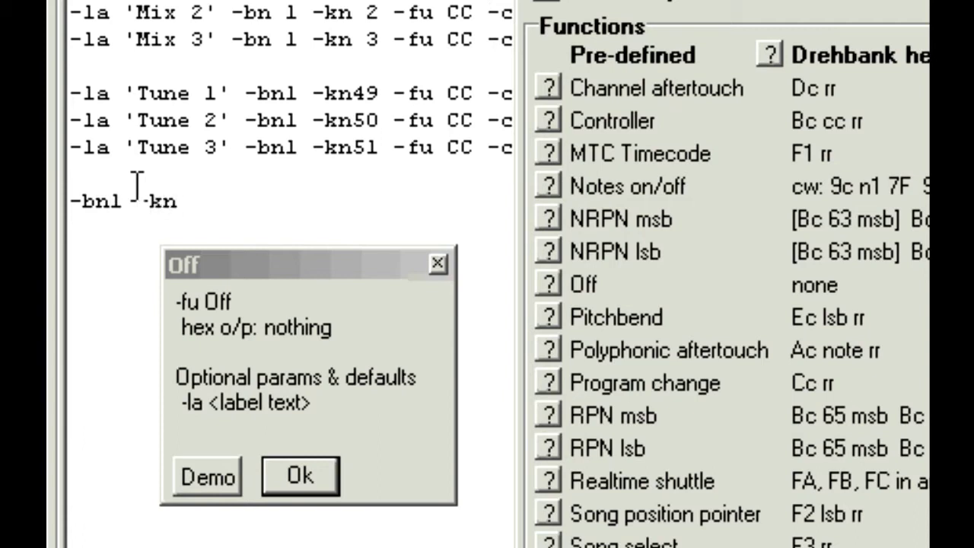
text(20 -fu Off)
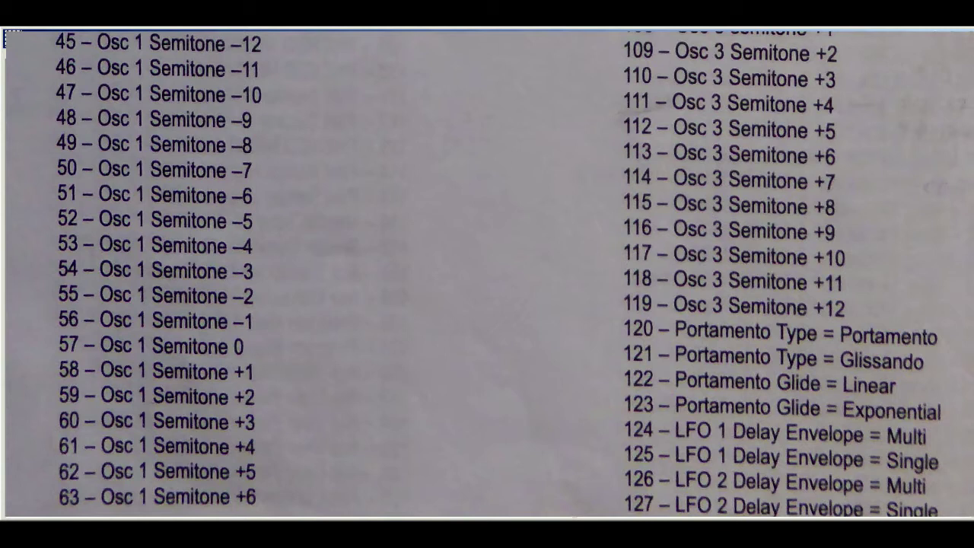
- Scroll up in the view while checking the NRPN map
scroll(487, 274, up, 15)
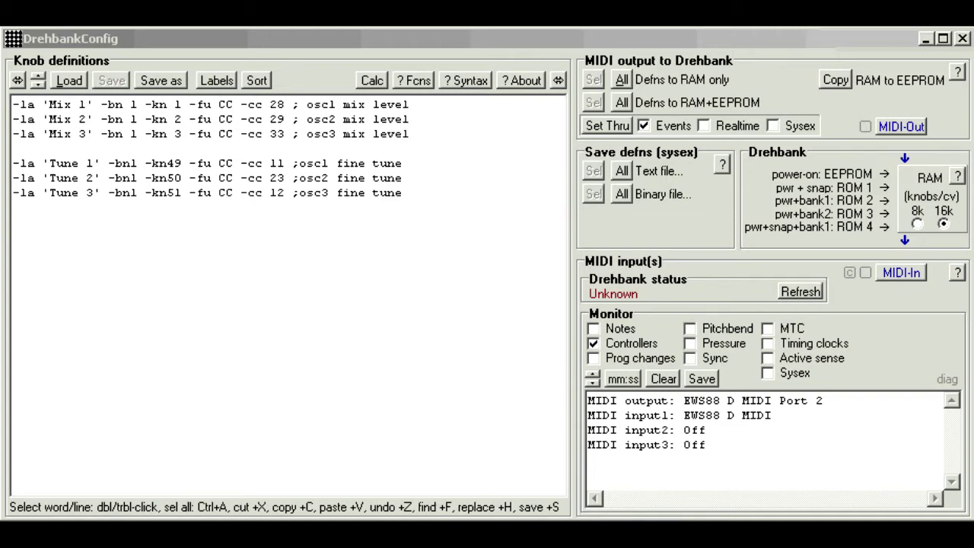
- Choose EWS88 D MIDI as MIDI input 1 in the MIDI inputs dialog and confirm
click(892, 272)
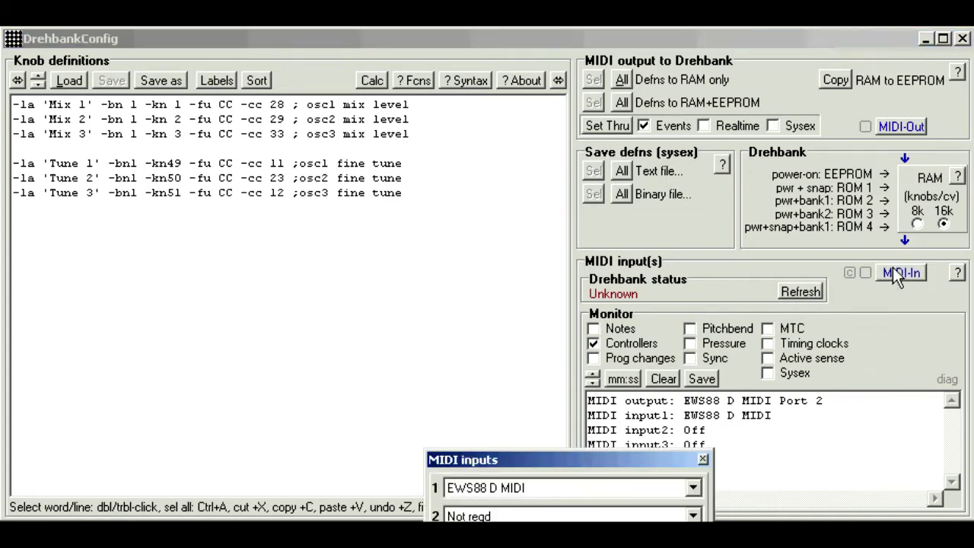
drag(682, 461, 508, 253)
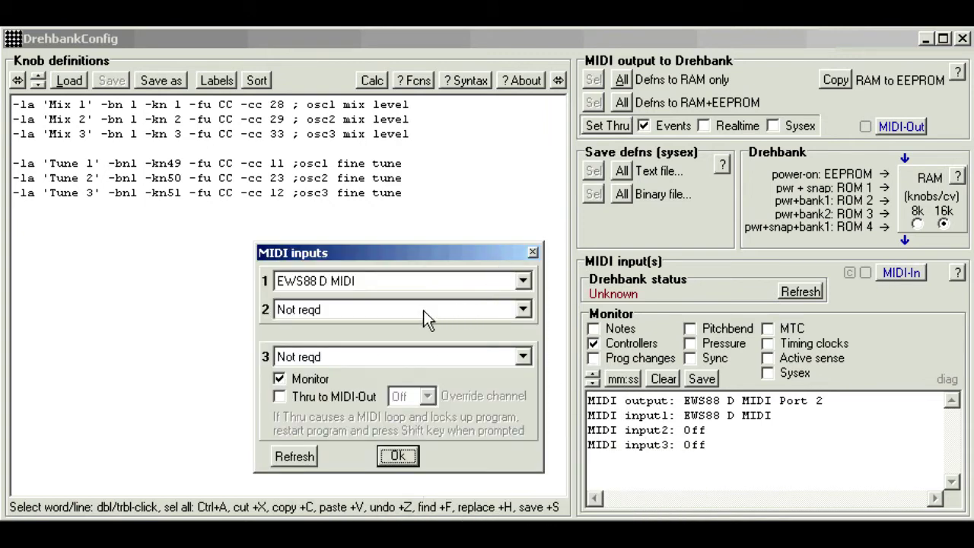
click(522, 281)
click(397, 370)
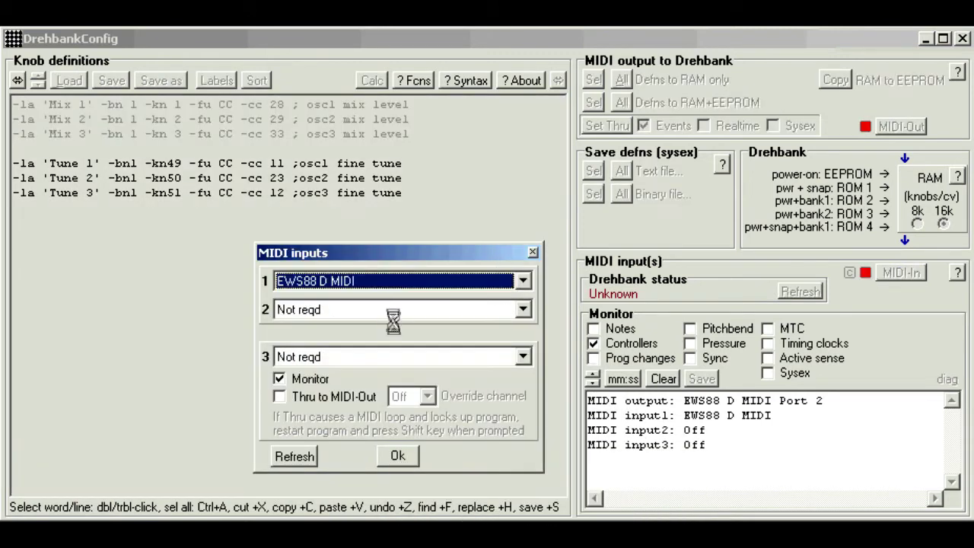
key(Return)
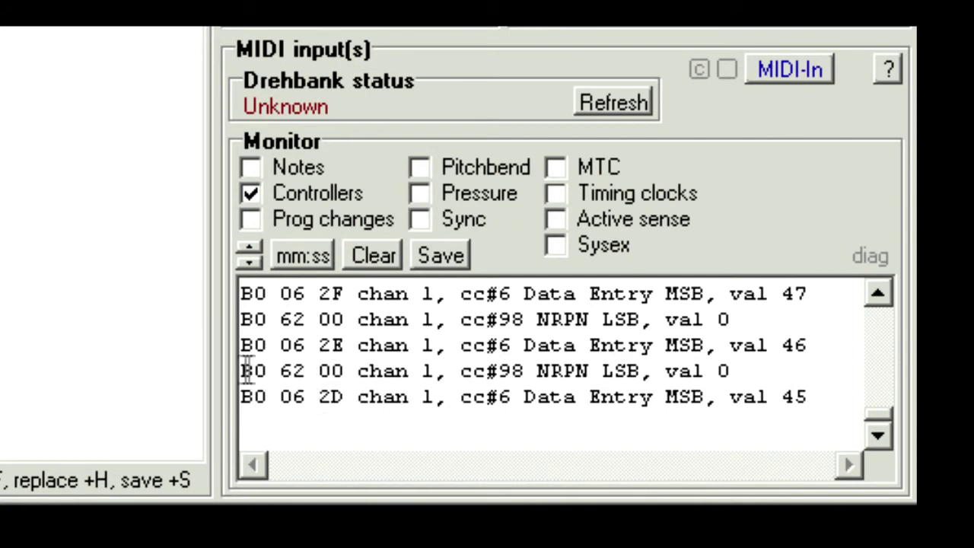
- Highlight the B0 62 00 bytes in the monitor log and show the Function syntax reference
drag(241, 370, 808, 393)
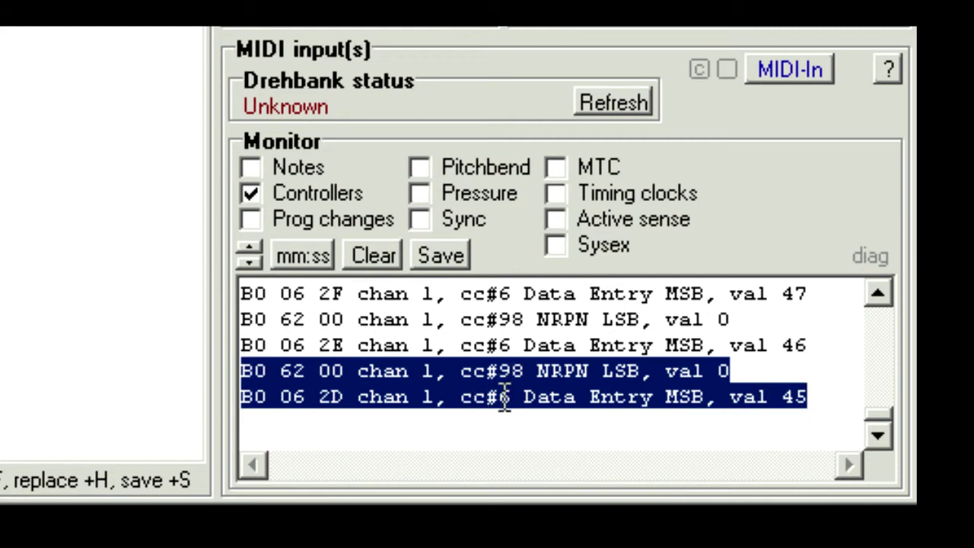
click(513, 429)
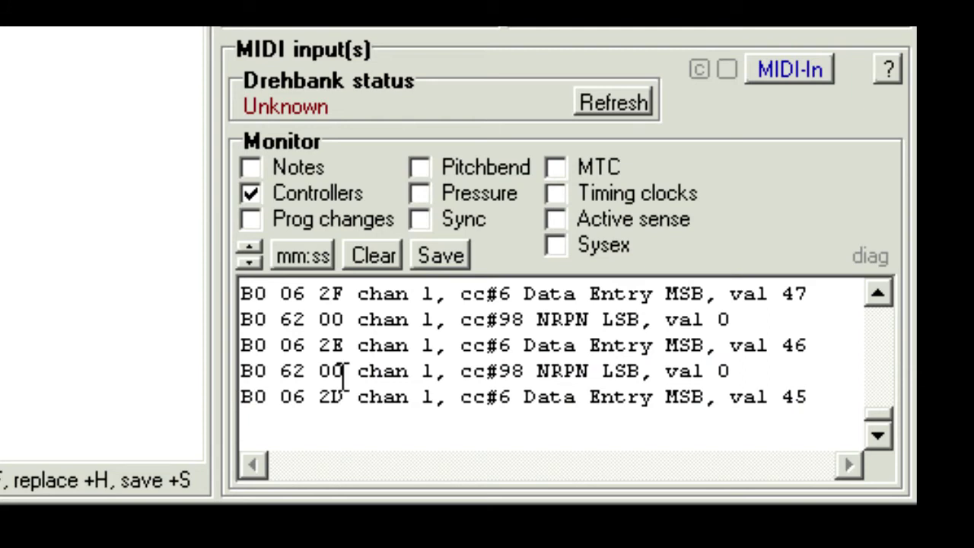
drag(344, 373, 238, 372)
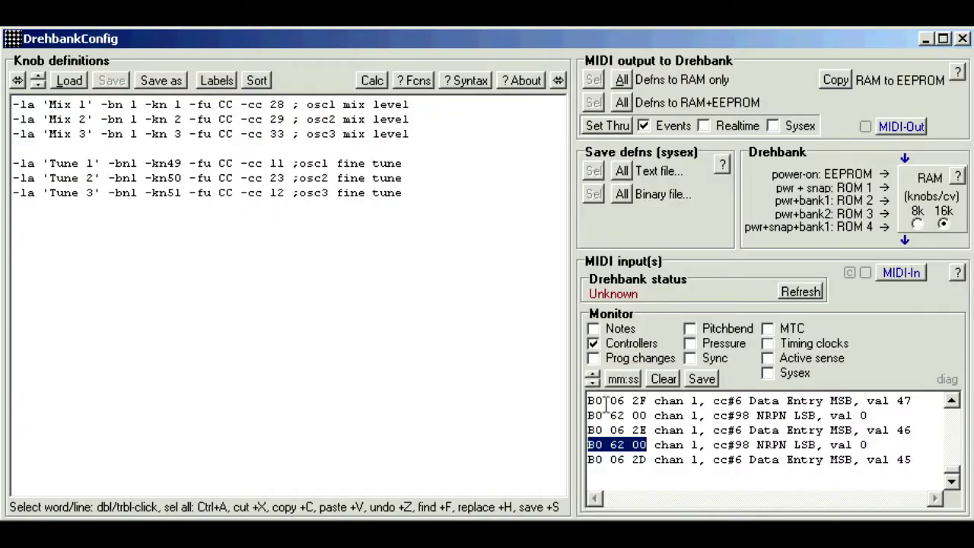
click(418, 81)
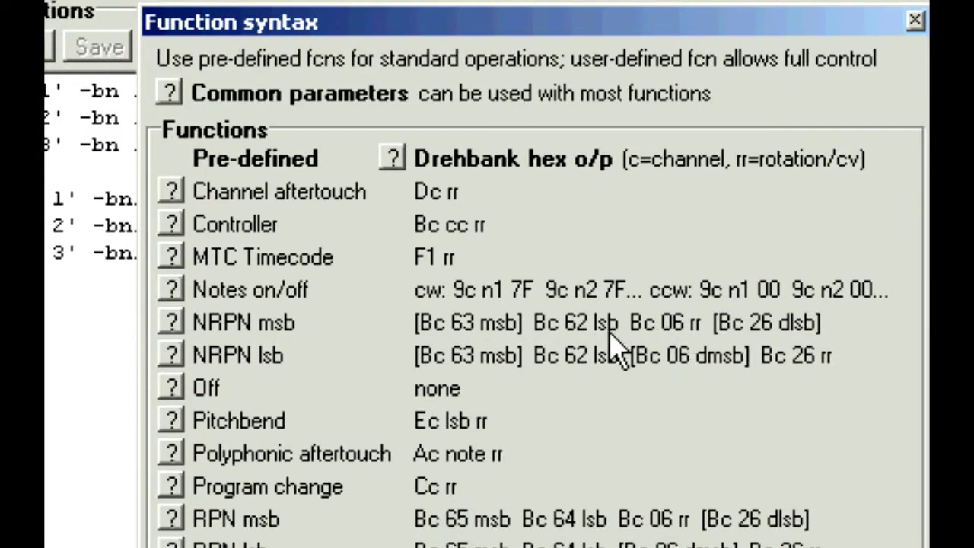
drag(312, 399, 913, 438)
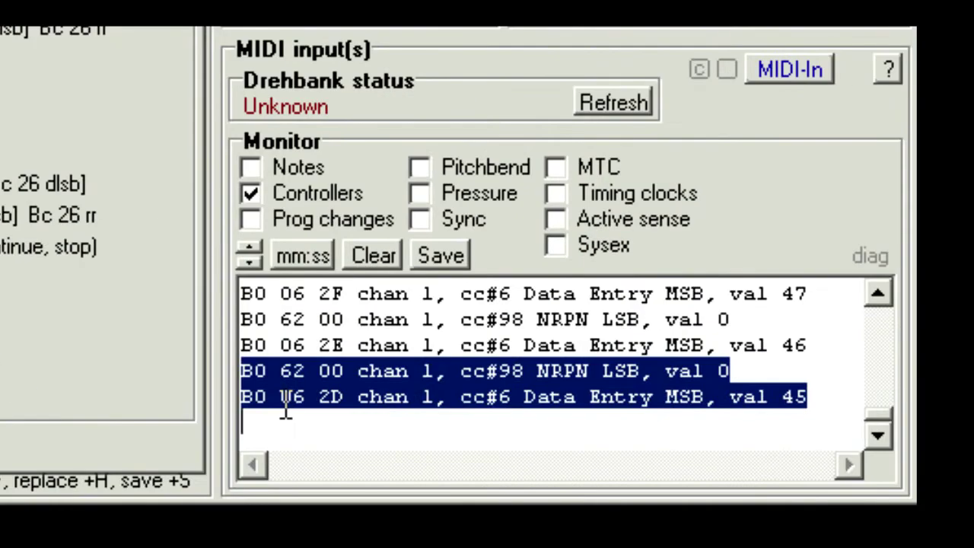
drag(285, 411, 342, 414)
drag(280, 344, 346, 345)
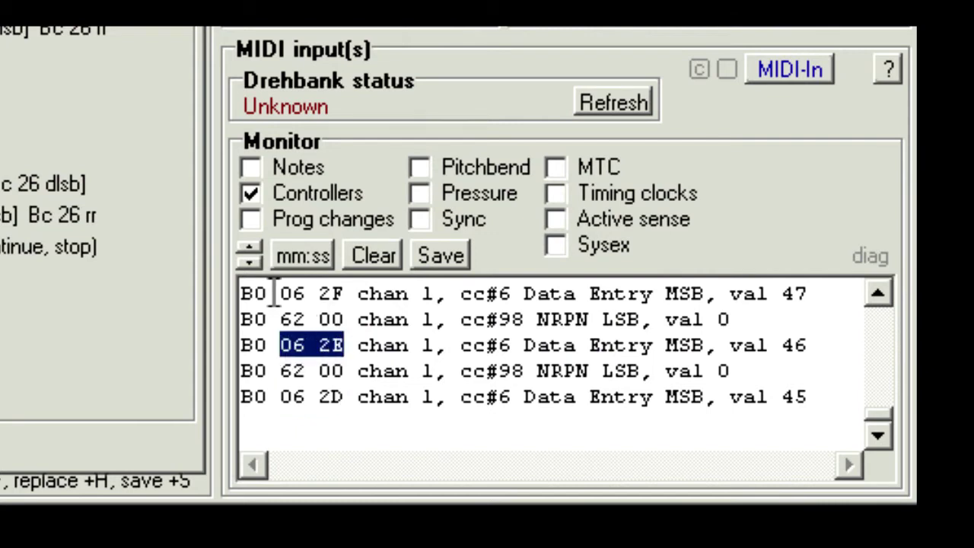
drag(278, 294, 346, 294)
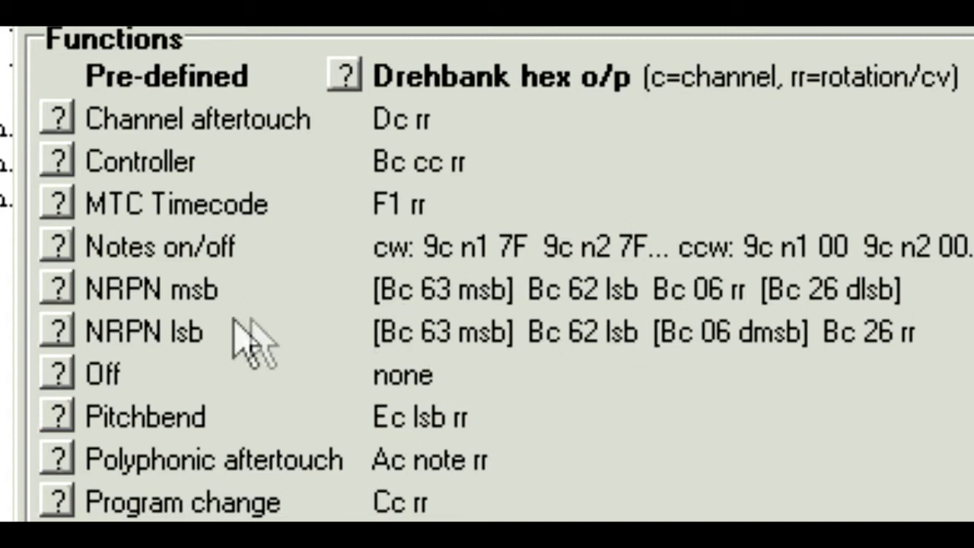
- Show the NRPN msb help and highlight its NrpnMsb hex output variations
click(52, 290)
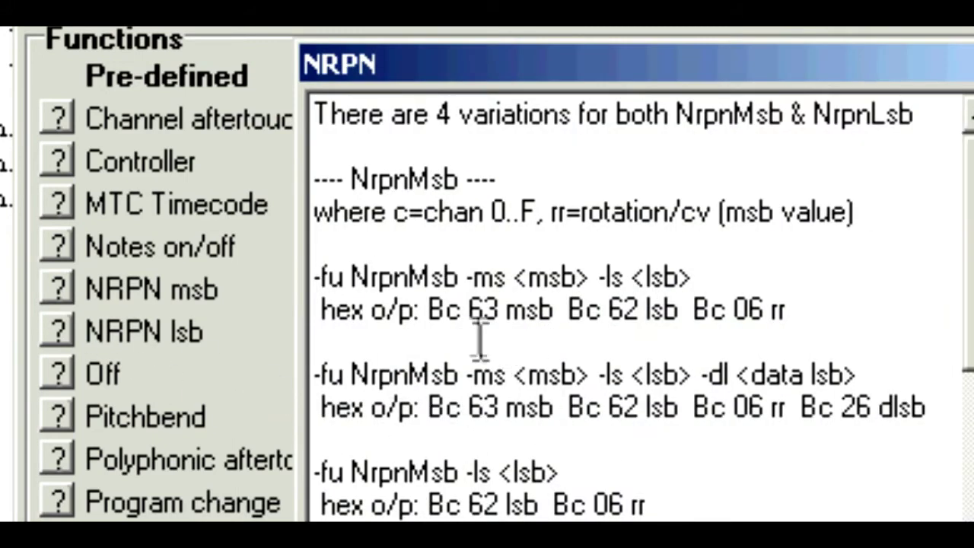
drag(430, 312, 788, 312)
drag(430, 407, 932, 407)
drag(430, 502, 645, 504)
scroll(639, 304, down, 4)
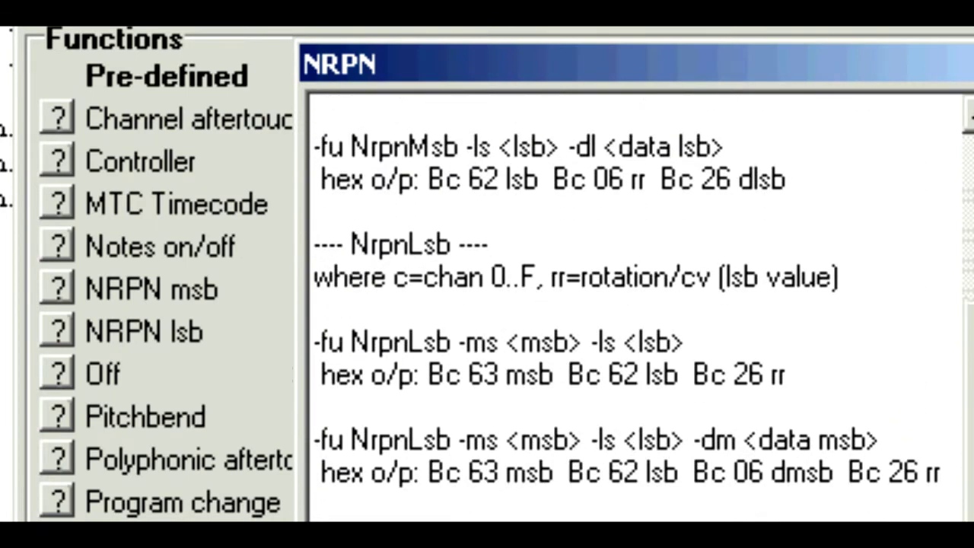
scroll(963, 294, up, 4)
click(898, 365)
key(Up)
- Compare the Bc 06 rr output with the log's 06 2D/2E/2F bytes, then highlight '-fu NrpnMsb -ls <lsb>'
drag(428, 504, 645, 503)
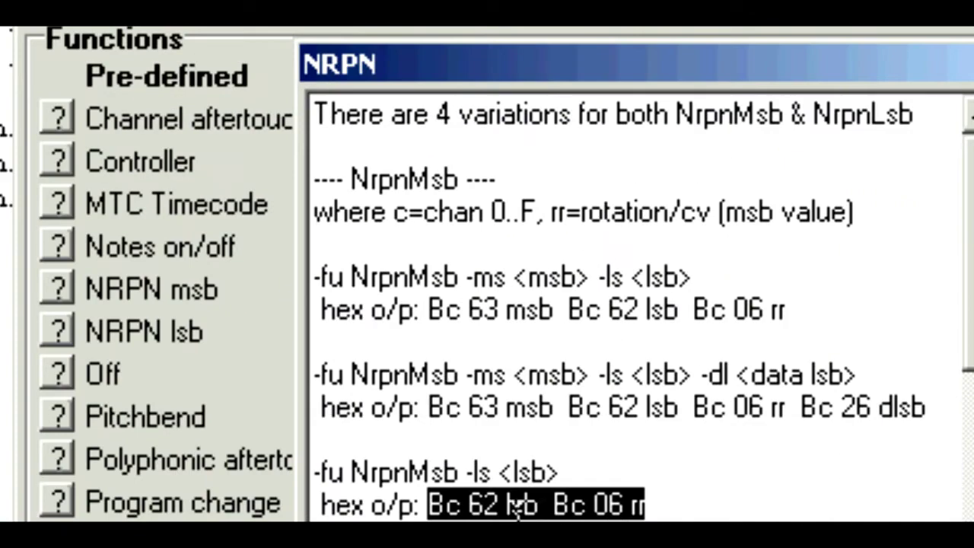
click(560, 504)
drag(554, 504, 631, 508)
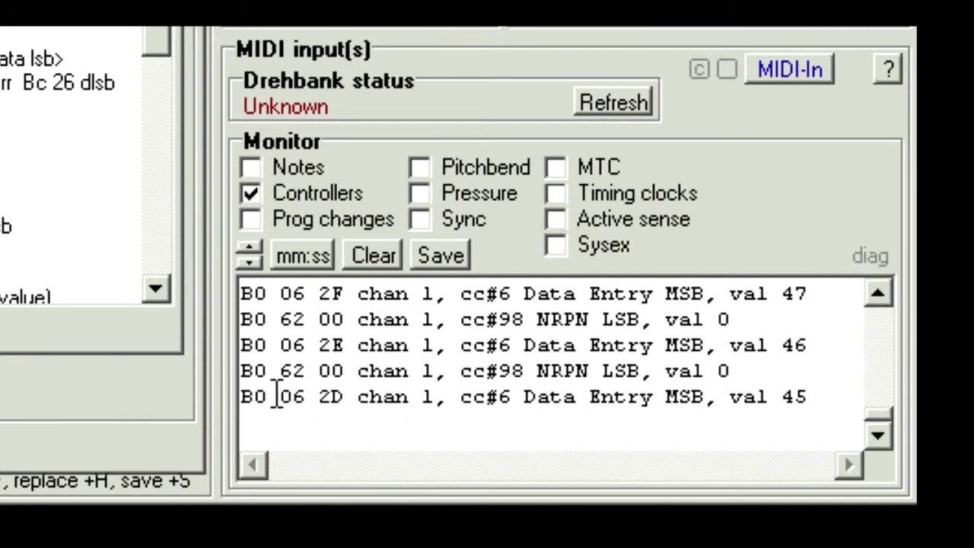
drag(280, 396, 344, 396)
drag(280, 347, 344, 346)
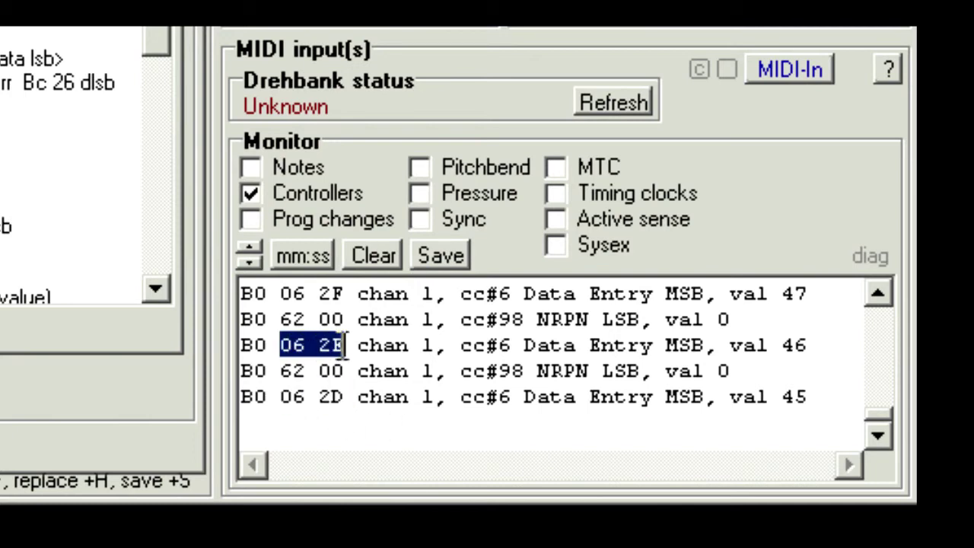
drag(280, 293, 347, 294)
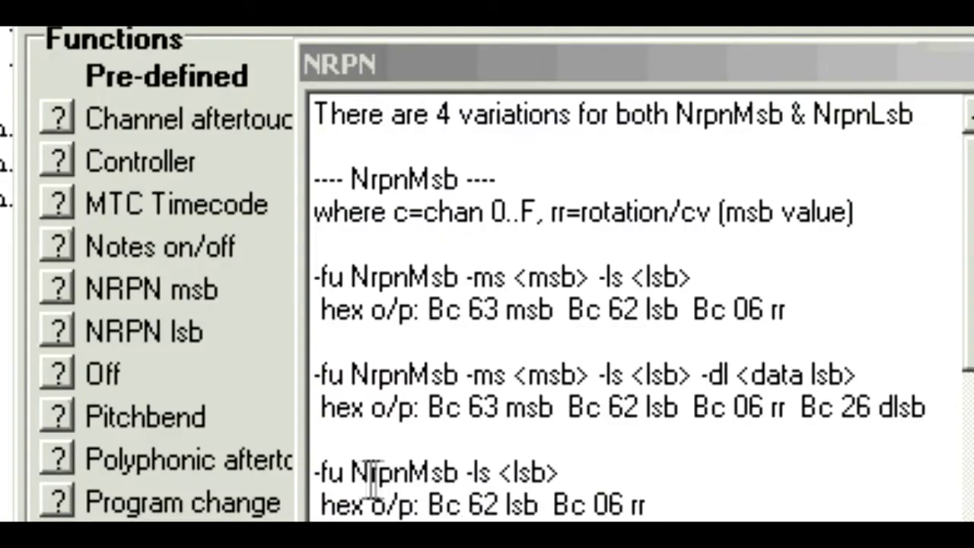
click(334, 473)
drag(314, 473, 283, 506)
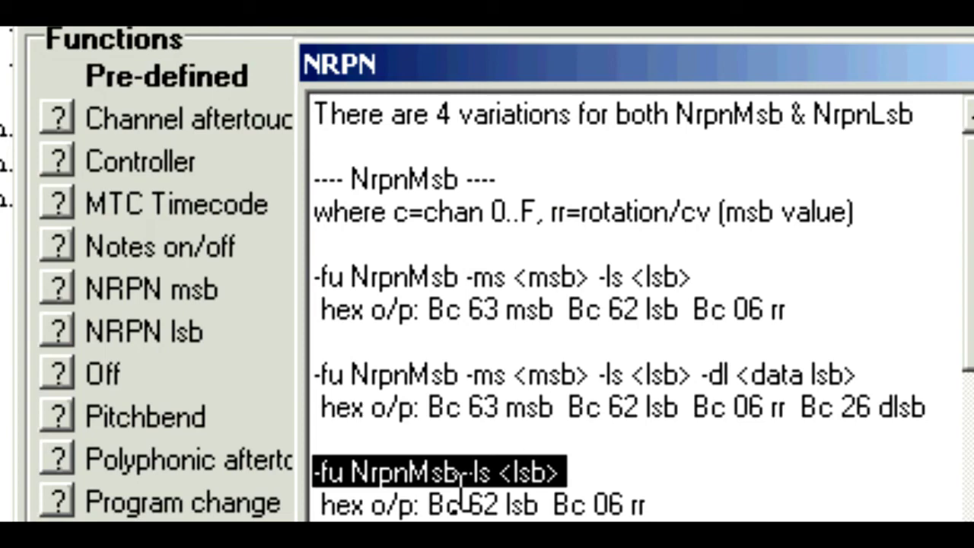
- Write the Semi 1 line: bank 1, knob 33, NrpnMsb with -ls 0 and range 45-69,1
click(122, 420)
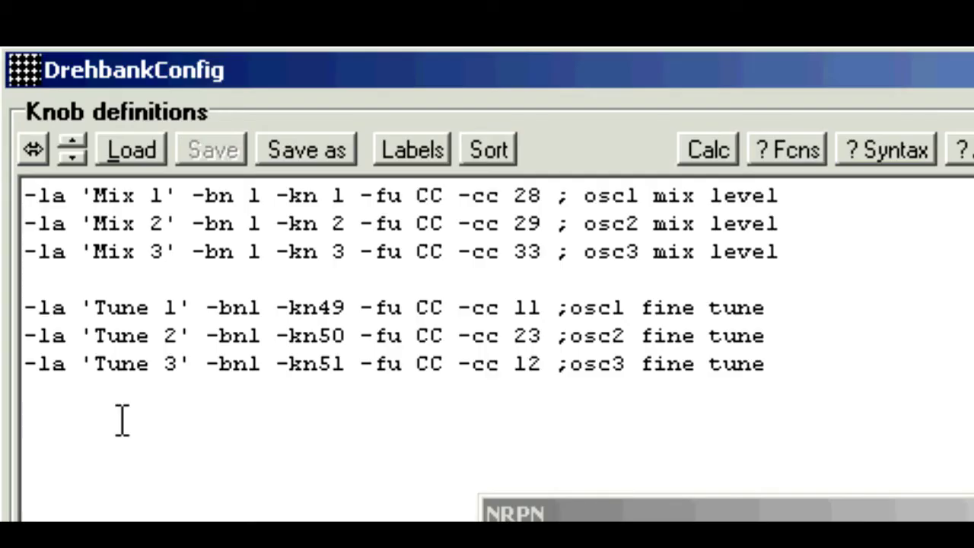
text(-la 'Semi 1)
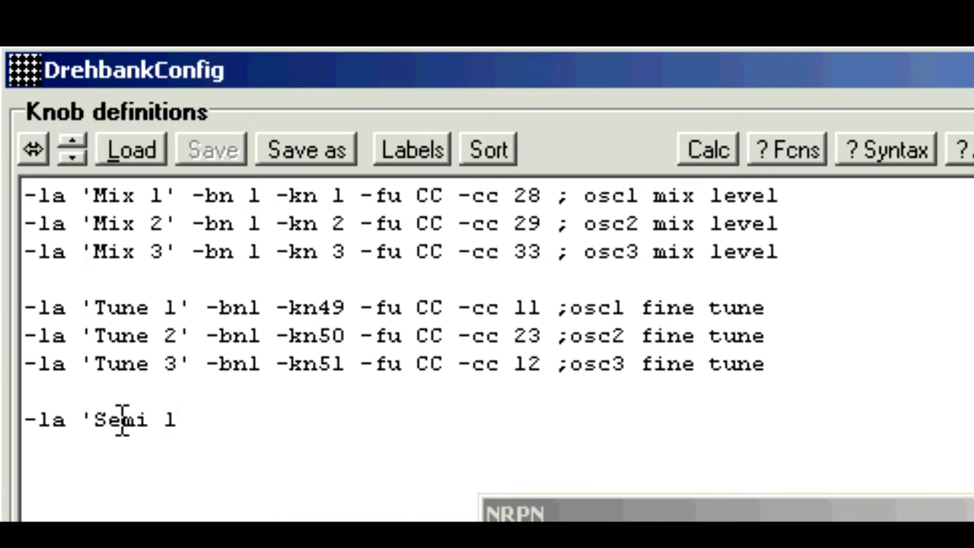
text(' -bn 1 -kn 33)
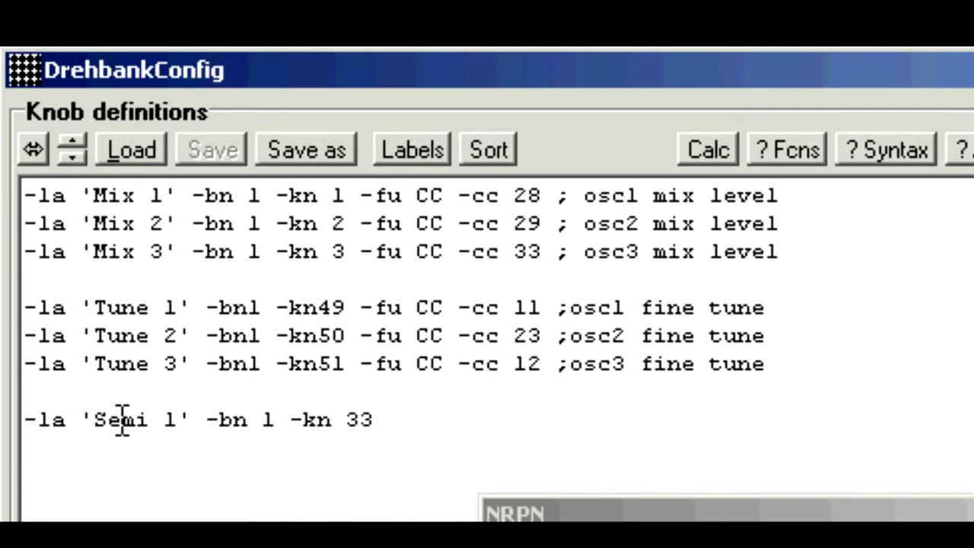
key(Left)
key(Left)
key(BackSpace)
key(Left)
key(Right)
key(Right)
key(Right)
text(-fu NrpnMsb)
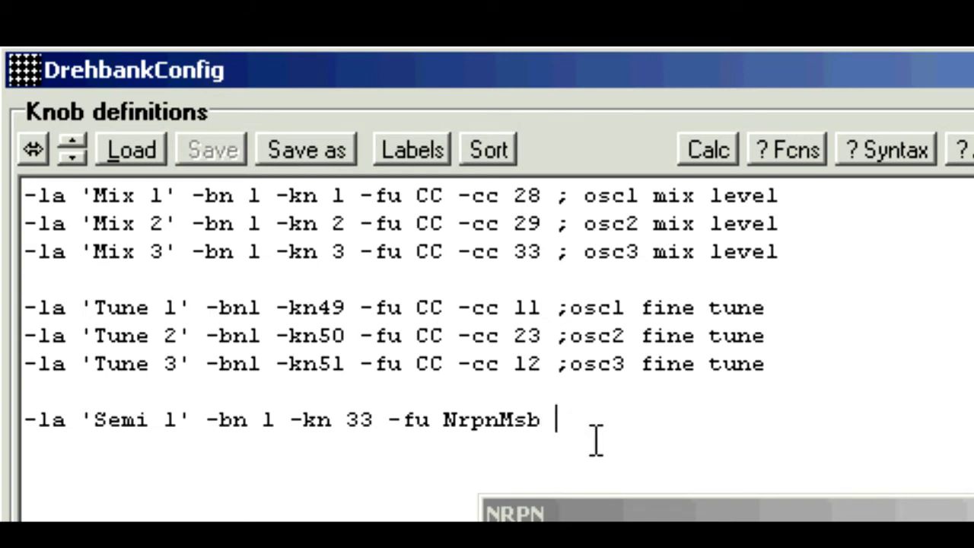
text(-ls)
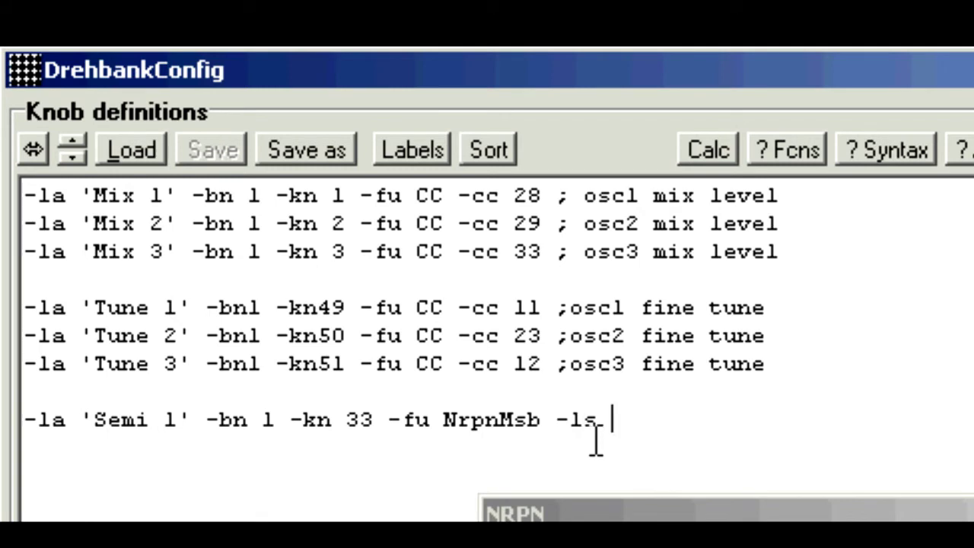
text( 0)
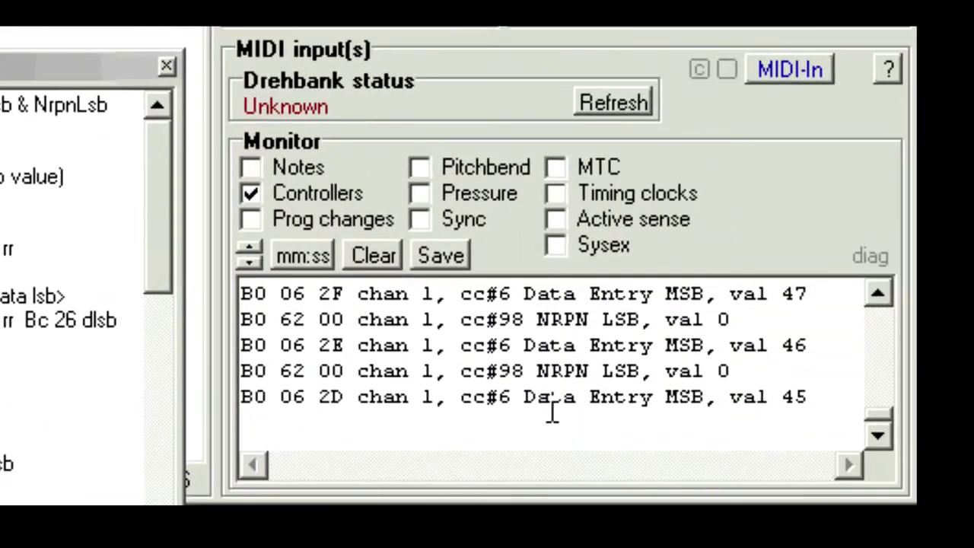
click(552, 410)
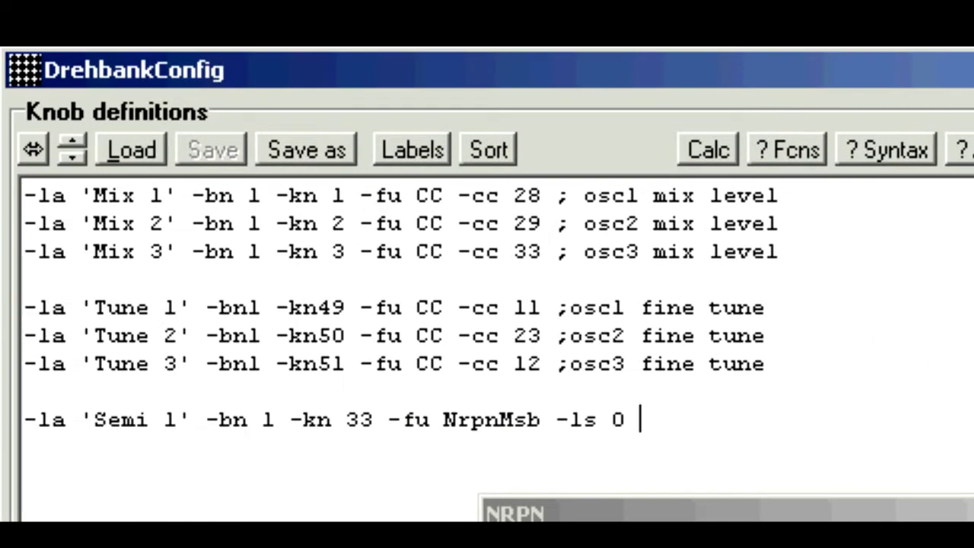
text(-ra )
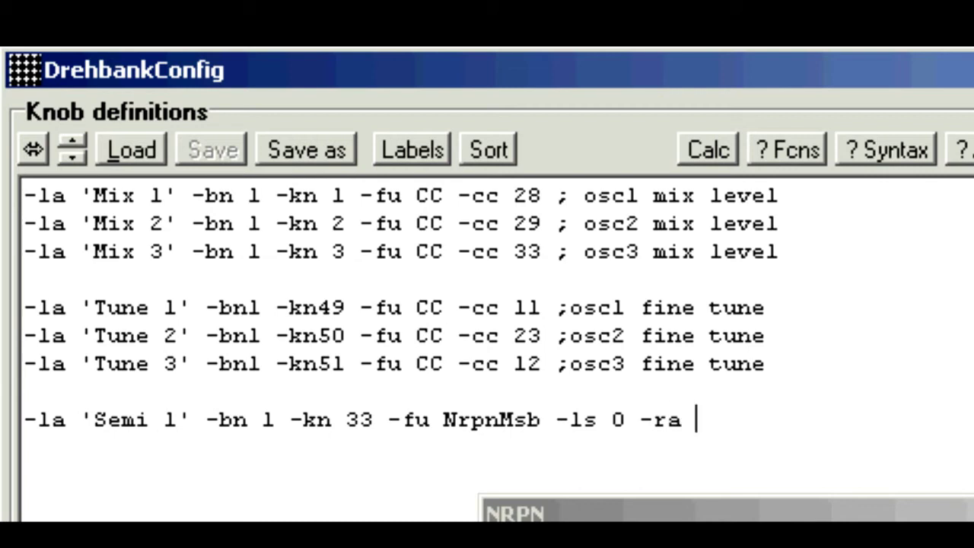
text(45-69,1 ;osc1 semitone)
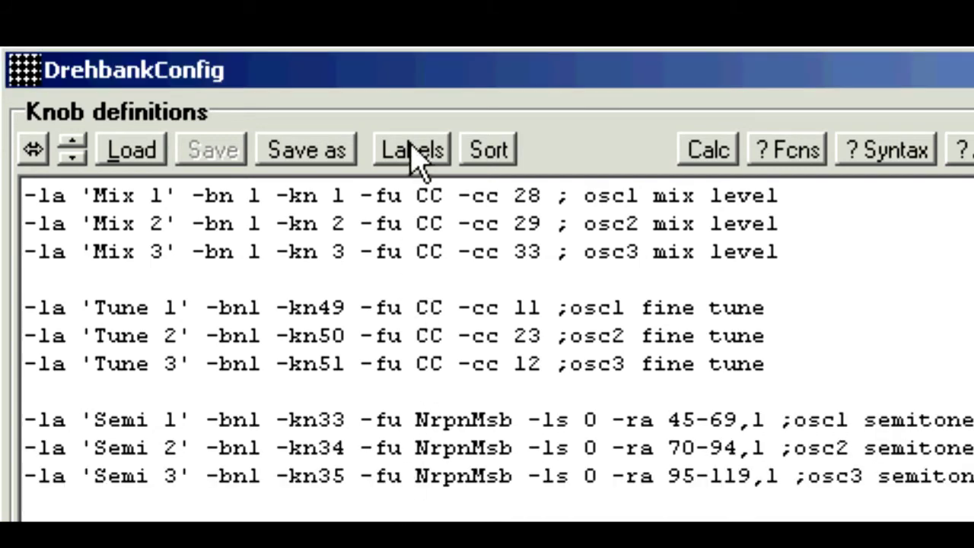
- Show the knob labels overview to check Semi 1's NRPN values up to 69
click(415, 150)
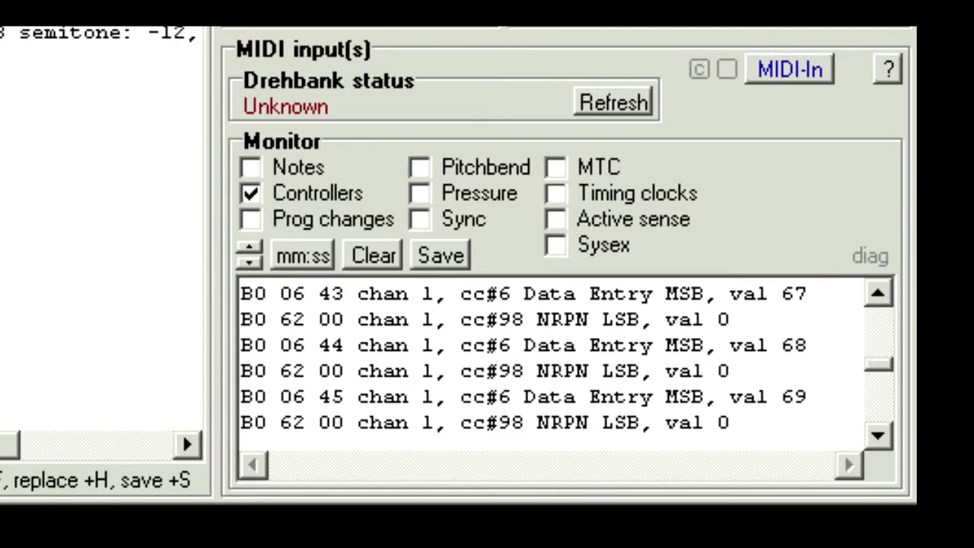
- Clear the MIDI monitor log and scroll back through the knob's new NRPN output
click(373, 256)
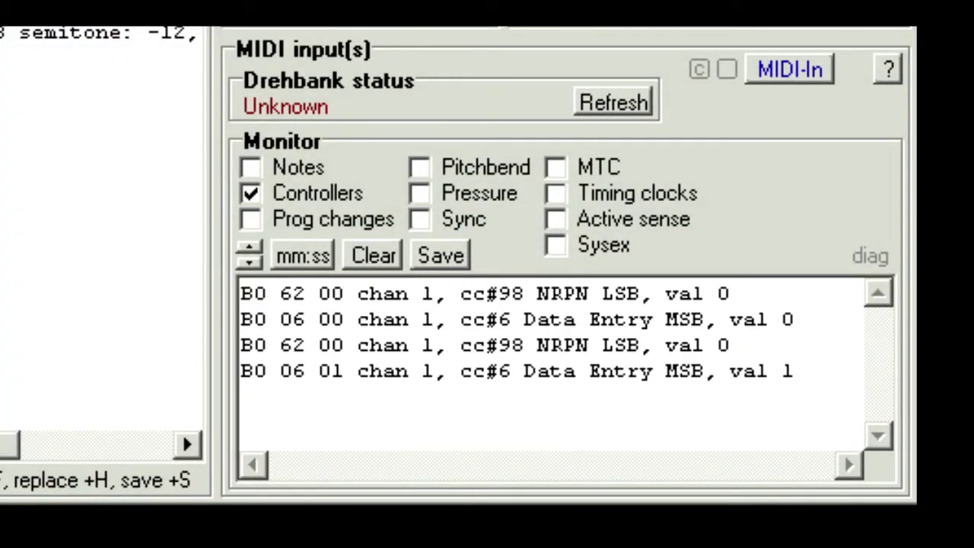
scroll(880, 398, up, 1)
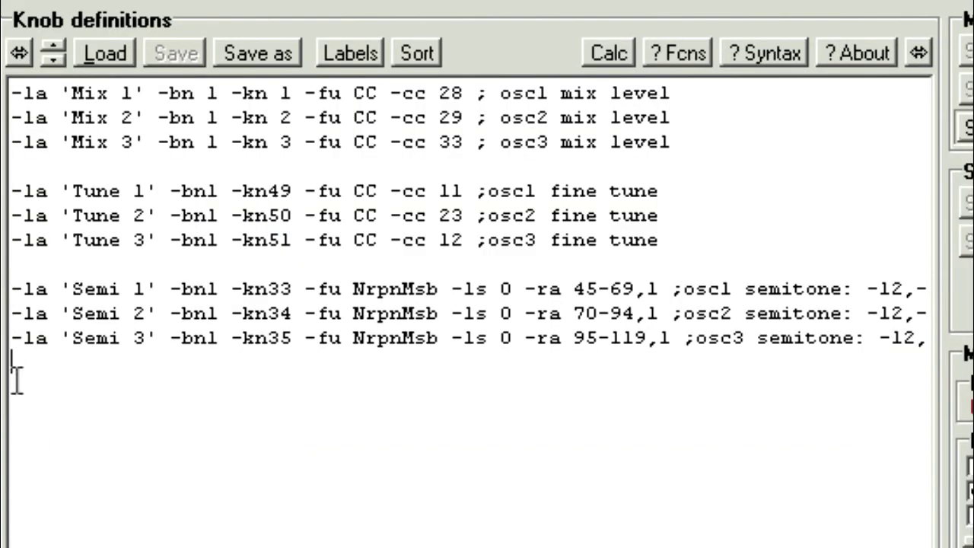
- Paste the Wave 1 line, then replace it with Wave 1–3 definitions for knobs 49–51
text(-la 'Wave 1' -bn1 -kn49 -fu NrpnMsb -ls 0 -ra 0-4,1)
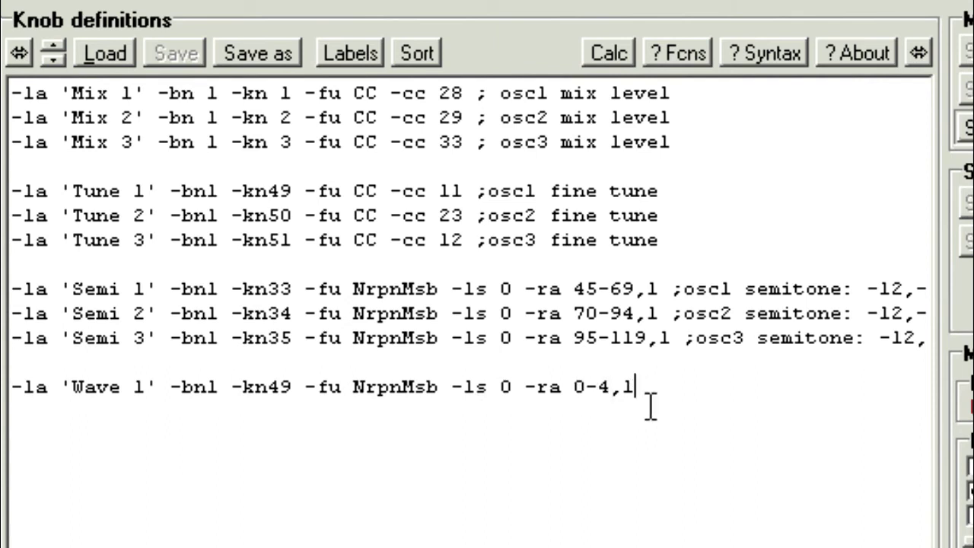
click(7, 392)
key(ctrl+v)
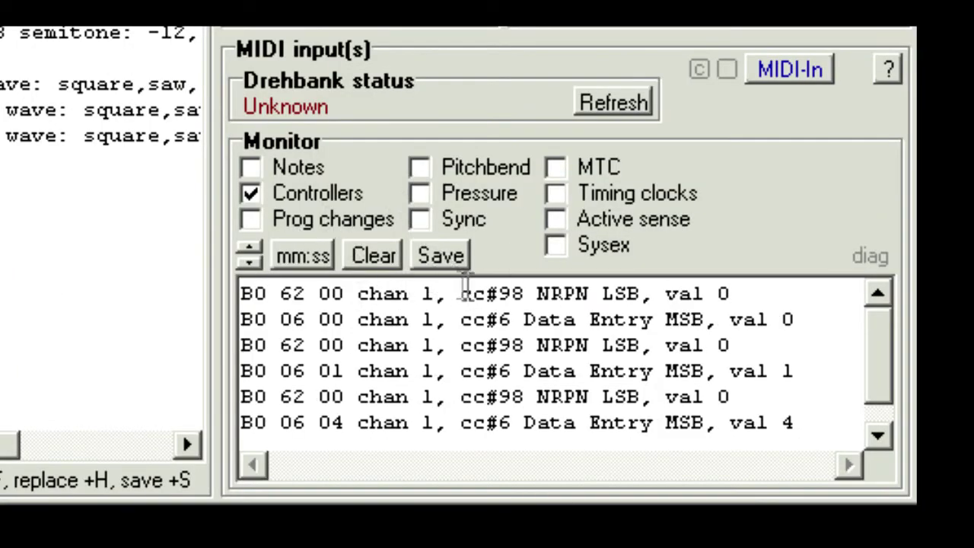
- Clear the MIDI log and bring the parameter 2 NRPN messages (127, 0) into view
click(377, 258)
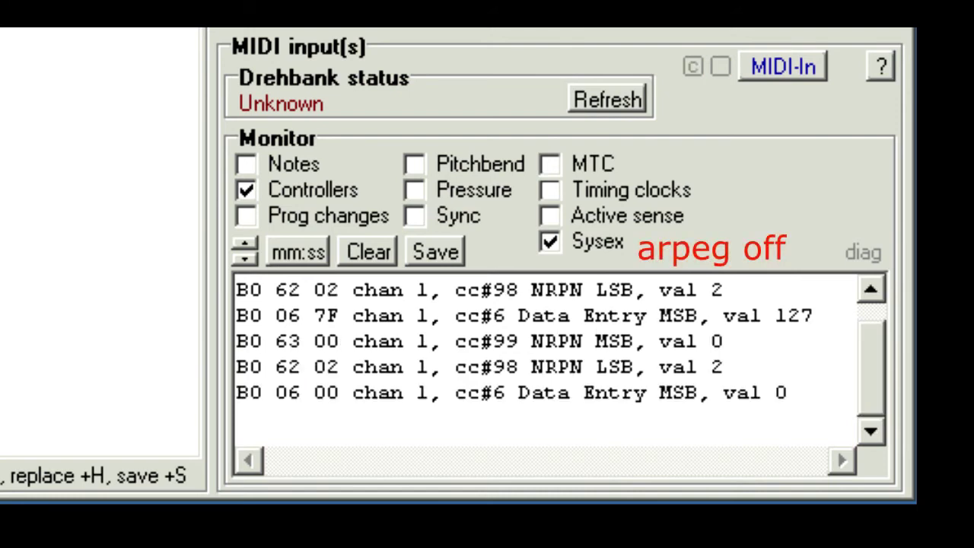
click(872, 293)
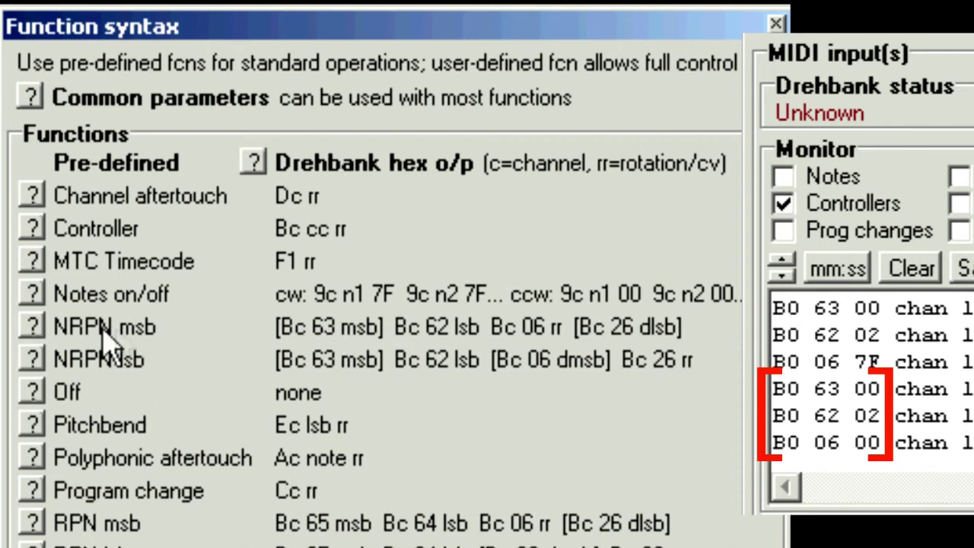
- Open the NRPN msb help and mark the bytes the first NrpnMsb variation sends
click(31, 326)
drag(352, 417, 321, 166)
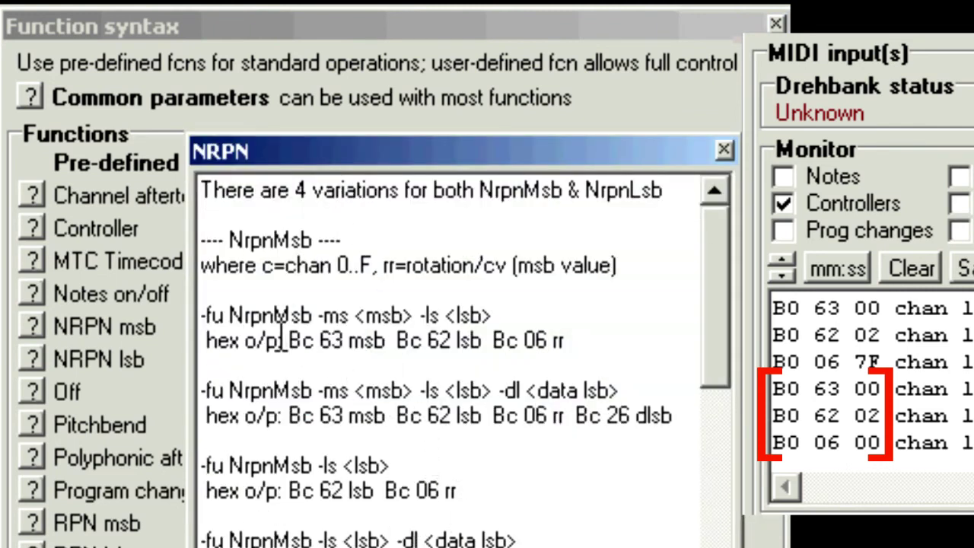
drag(287, 340, 572, 340)
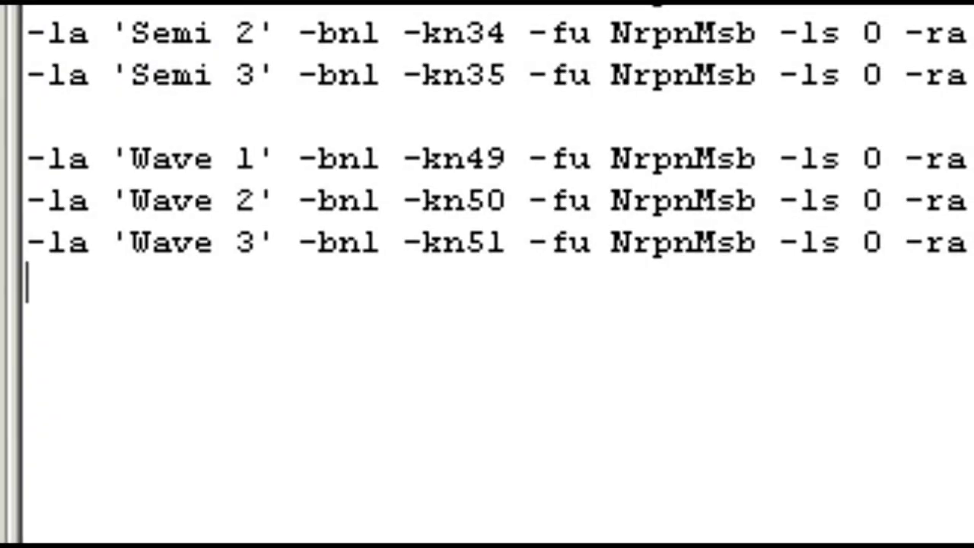
- Add the '-bn2 -kn1 -fu NrpnMsb -ms 0 -ls 2' definition below the Wave lines
text(-bn2 -kn1 -fu NrpnMsb -ms 0 -ls 2)
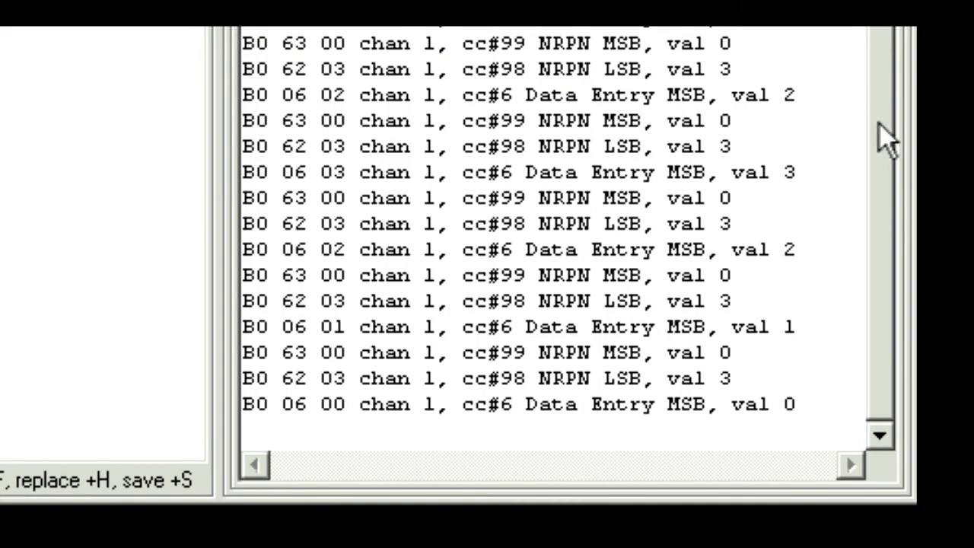
- Scroll through the MIDI log to review the logged parameter 3 messages
scroll(881, 137, up, 2)
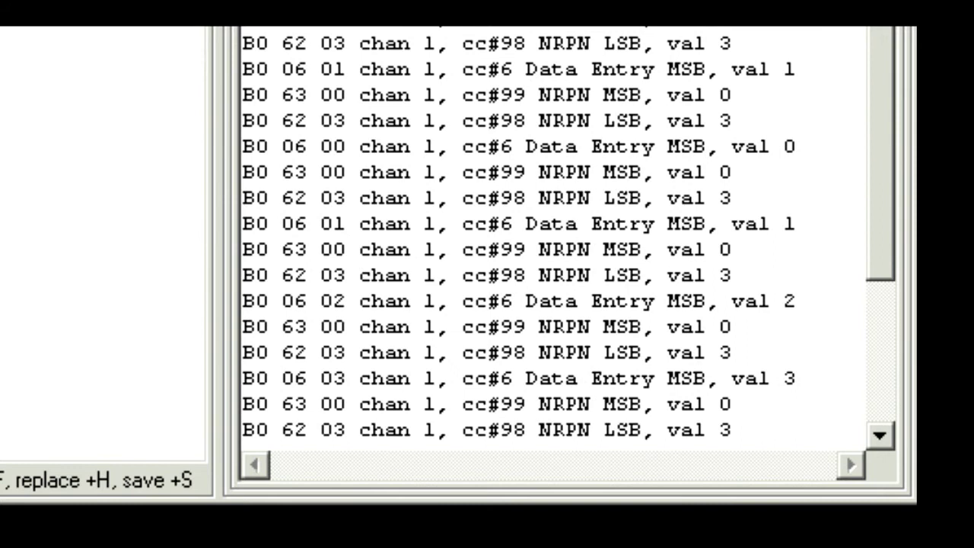
scroll(868, 34, down, 3)
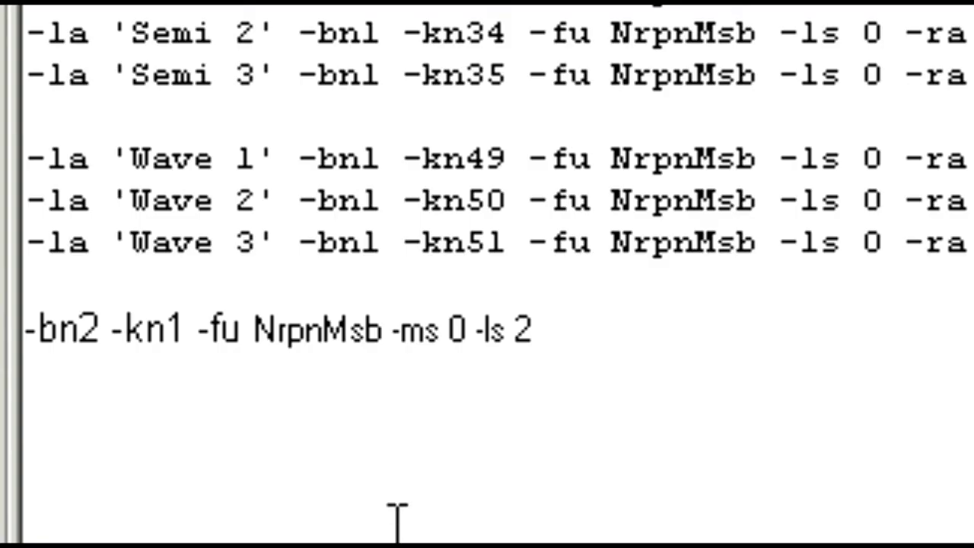
text(-bn2 -kn2 -fu NrpnMsb -ms 0 -ls 3 -ra 0-3,1)
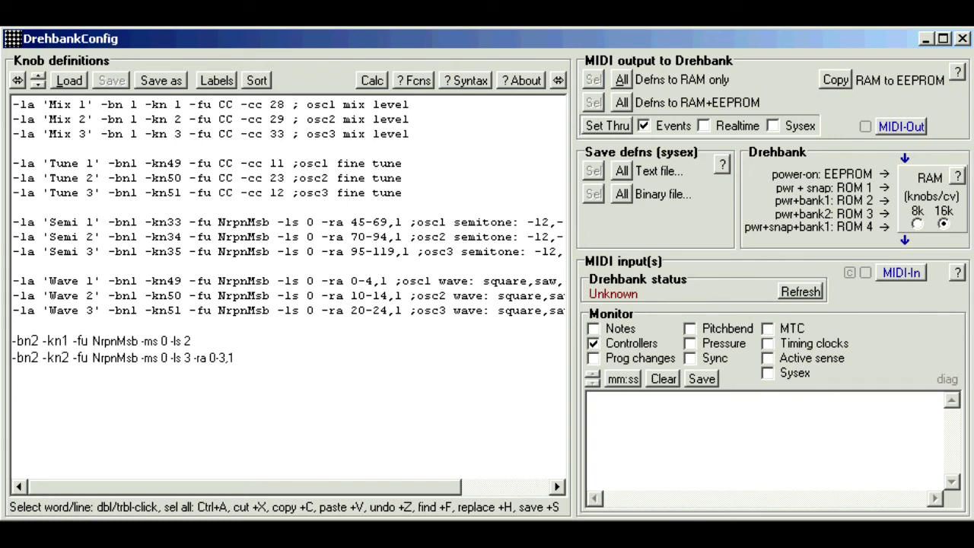
- Look up the byte values for decimal 11 in the byte value calculator
click(373, 81)
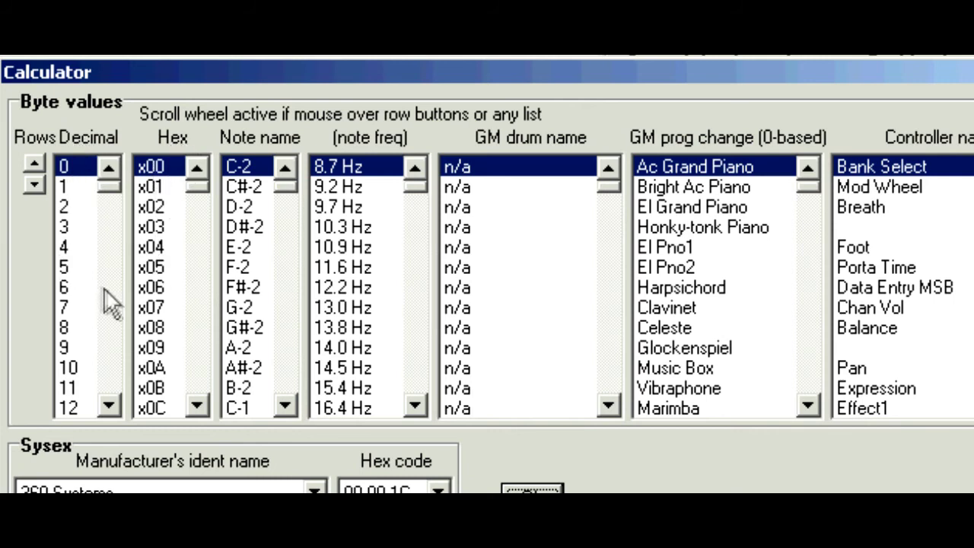
scroll(79, 287, down, 4)
click(85, 387)
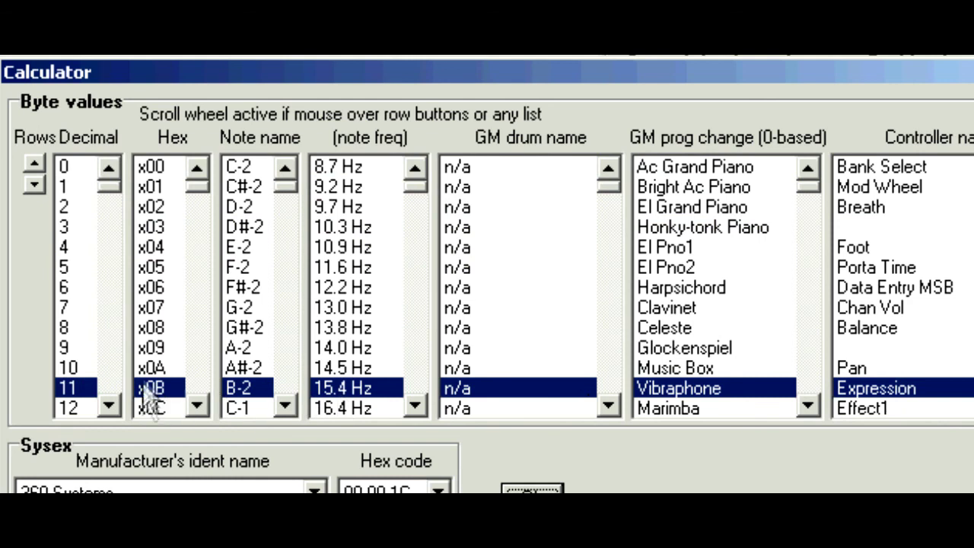
scroll(144, 357, down, 7)
scroll(84, 358, down, 20)
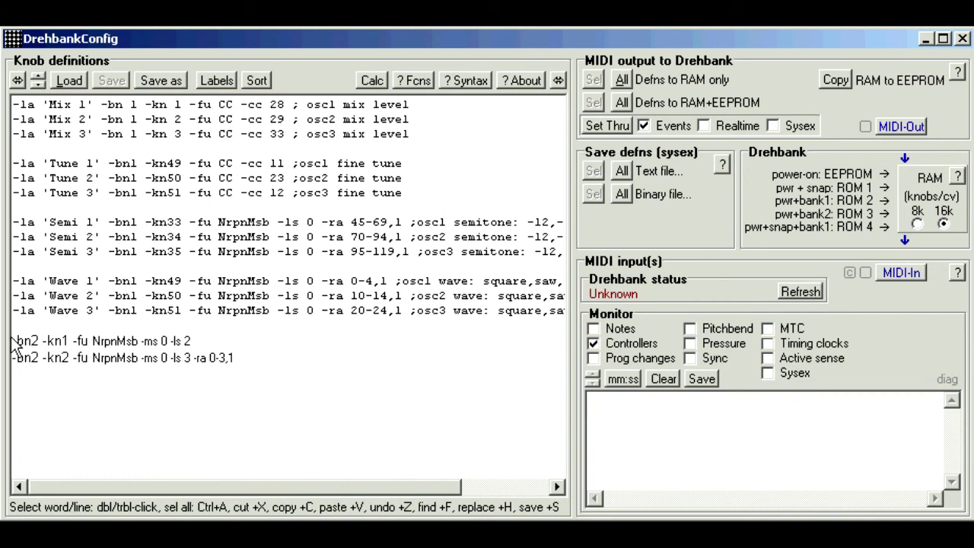
- Delete the two leftover '-bn2' lines so the definitions end with Wave 3
triple_click(13, 343)
shift+click(38, 364)
key(Delete)
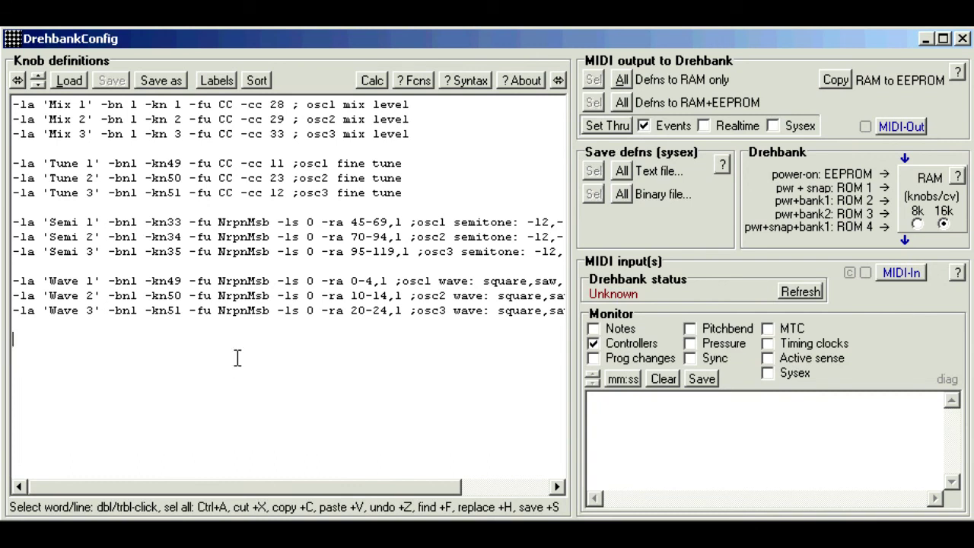